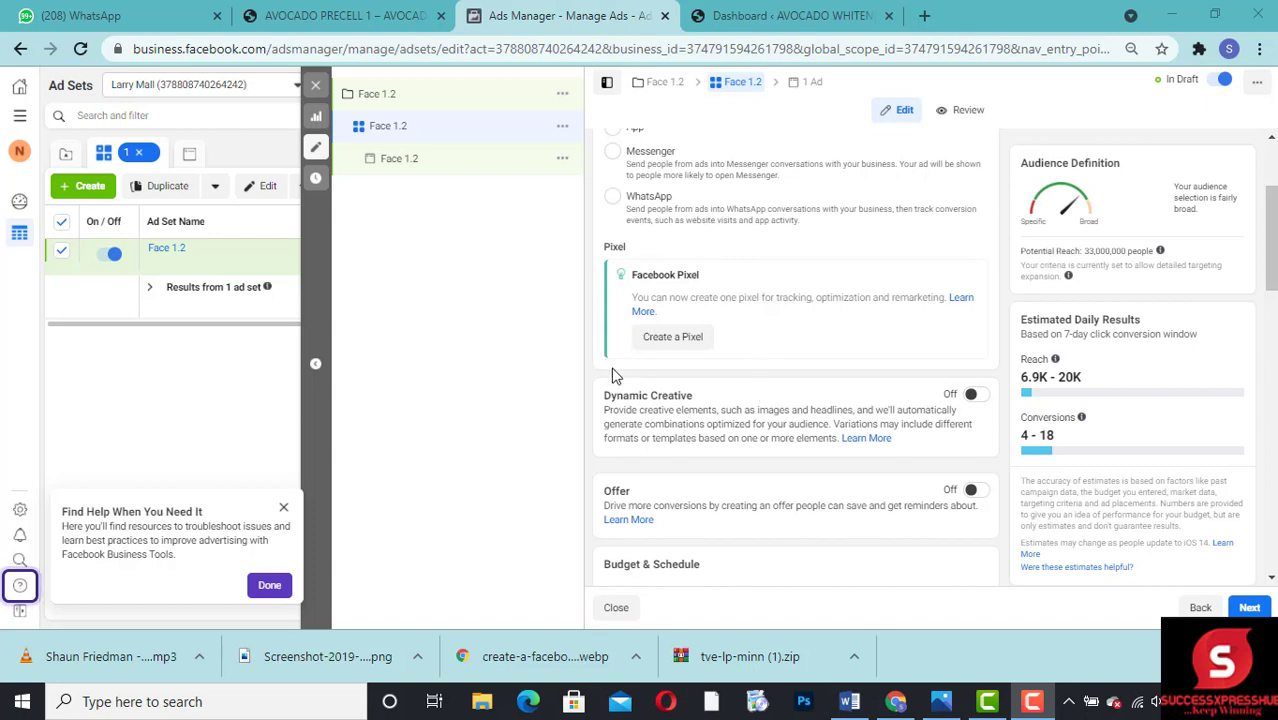
{"action": "left_click", "coordinate": [673, 345]}
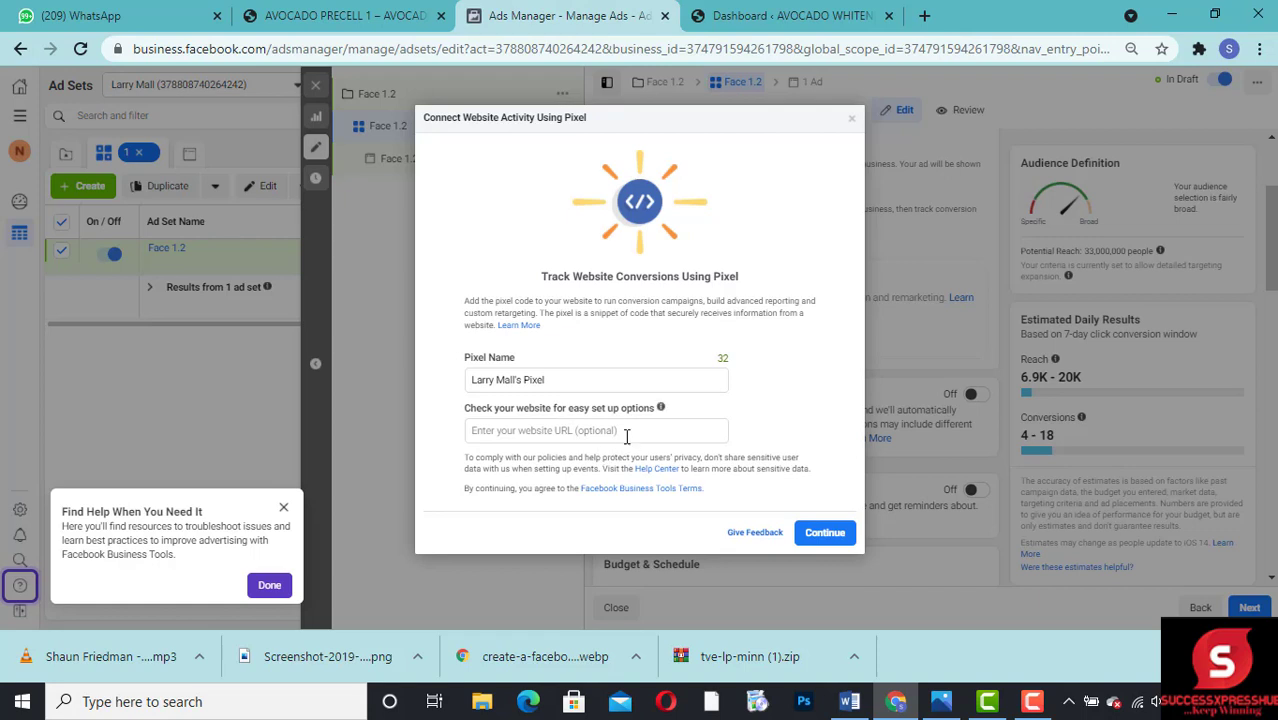
{"action": "left_click", "coordinate": [568, 431]}
{"action": "left_click", "coordinate": [793, 17]}
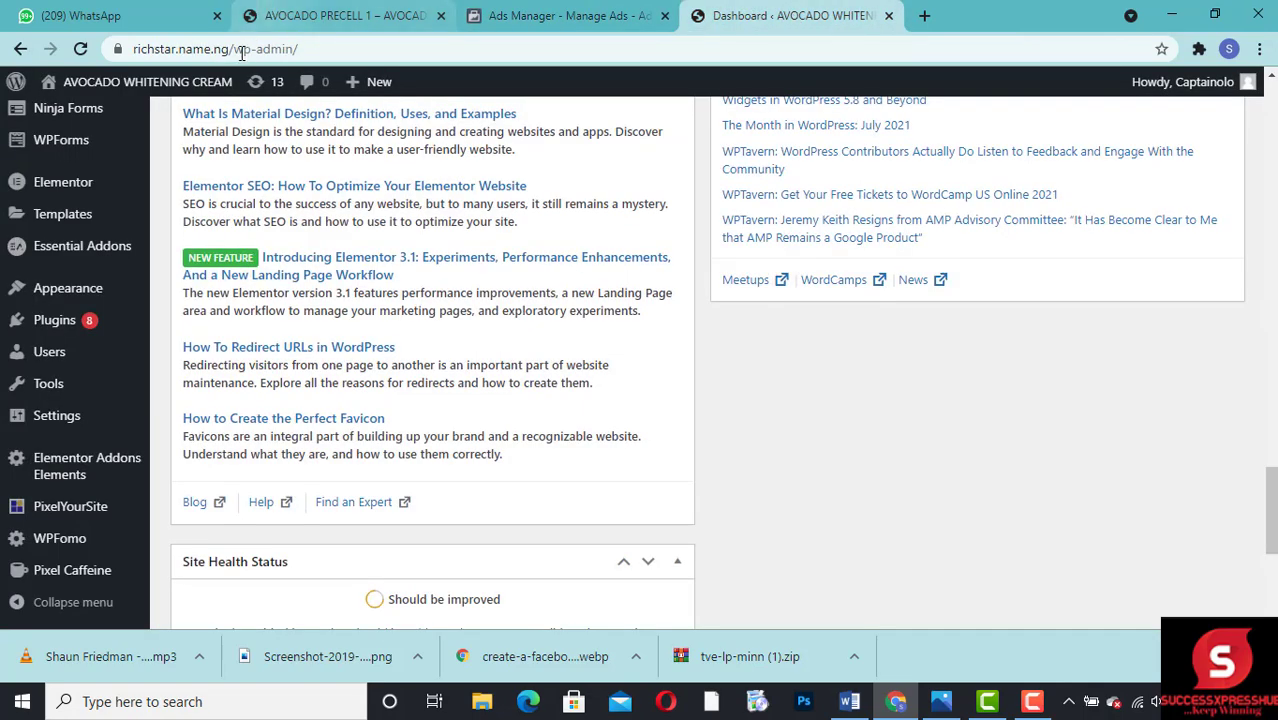
{"action": "left_click_drag", "start_coordinate": [228, 52], "coordinate": [120, 48]}
{"action": "key", "text": "ctrl+c"}
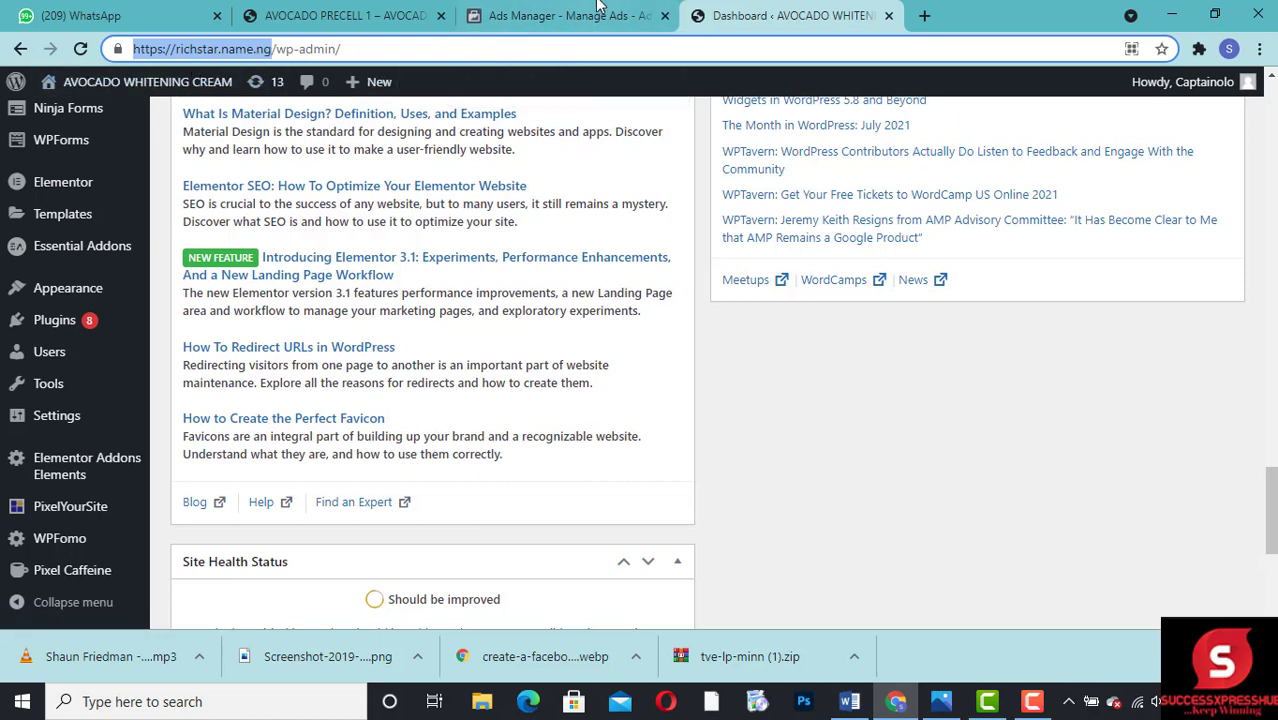
{"action": "left_click", "coordinate": [545, 14]}
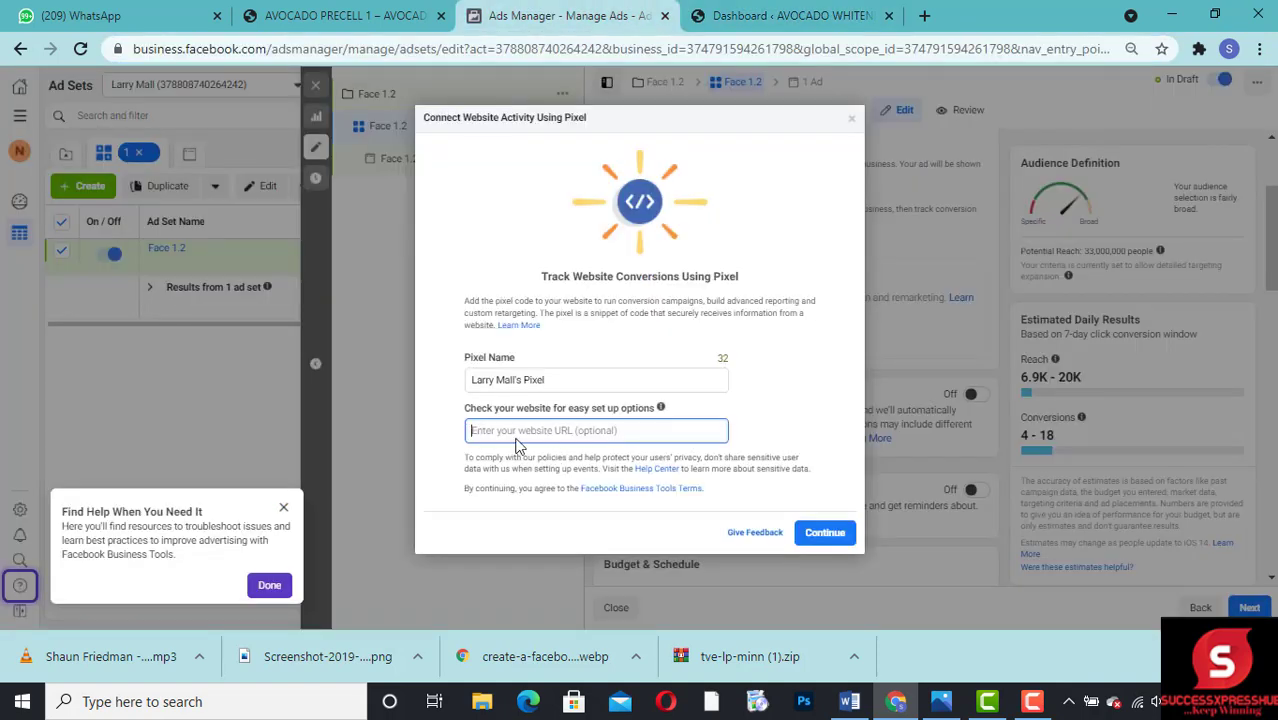
{"action": "key", "text": "ctrl+v"}
{"action": "left_click", "coordinate": [825, 533]}
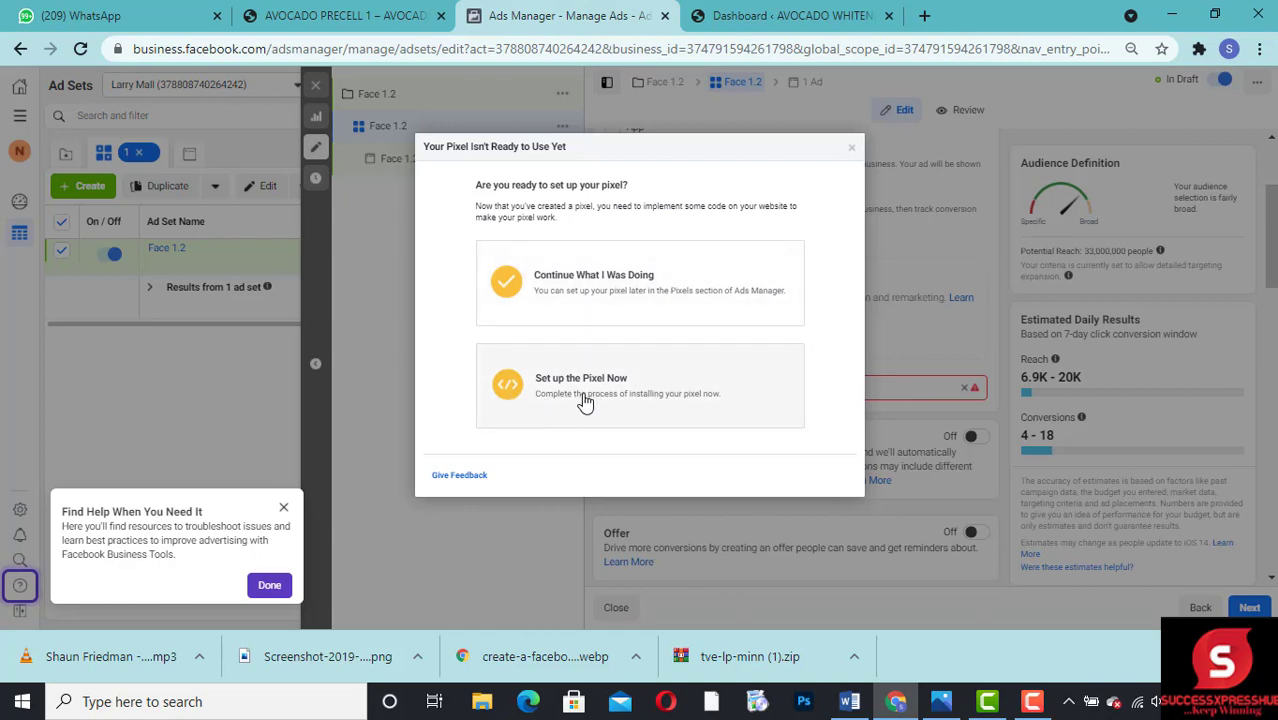
Step: Start setting up the pixel now through a partner integration with WordPress and review the plugin installation instructions
{"action": "left_click", "coordinate": [655, 393]}
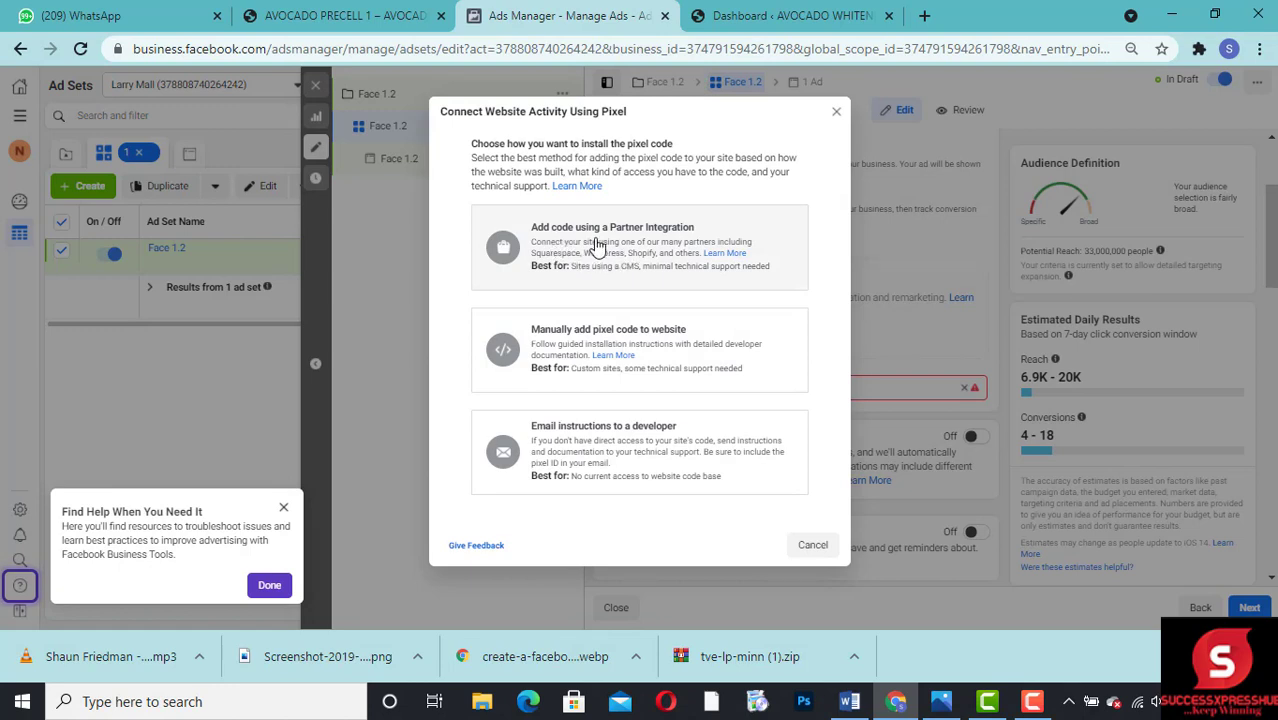
{"action": "left_click", "coordinate": [596, 247]}
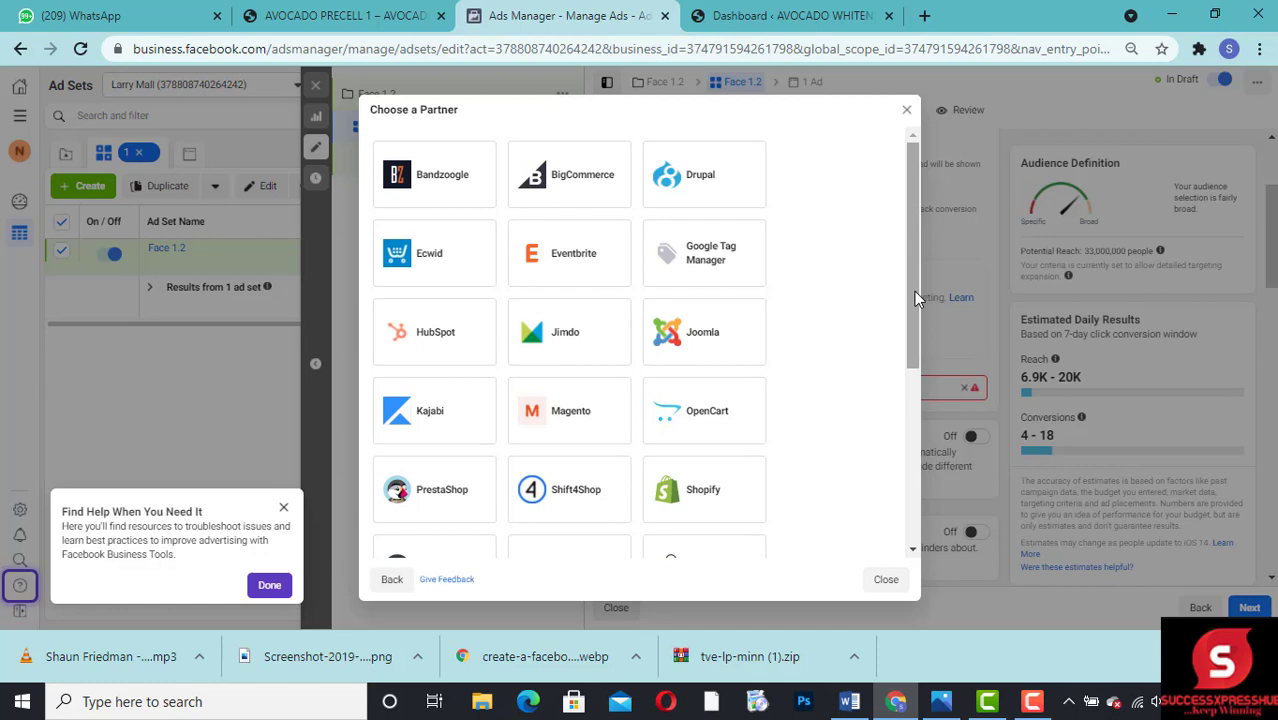
{"action": "left_click_drag", "start_coordinate": [914, 291], "coordinate": [918, 398]}
{"action": "left_click_drag", "start_coordinate": [915, 390], "coordinate": [912, 443]}
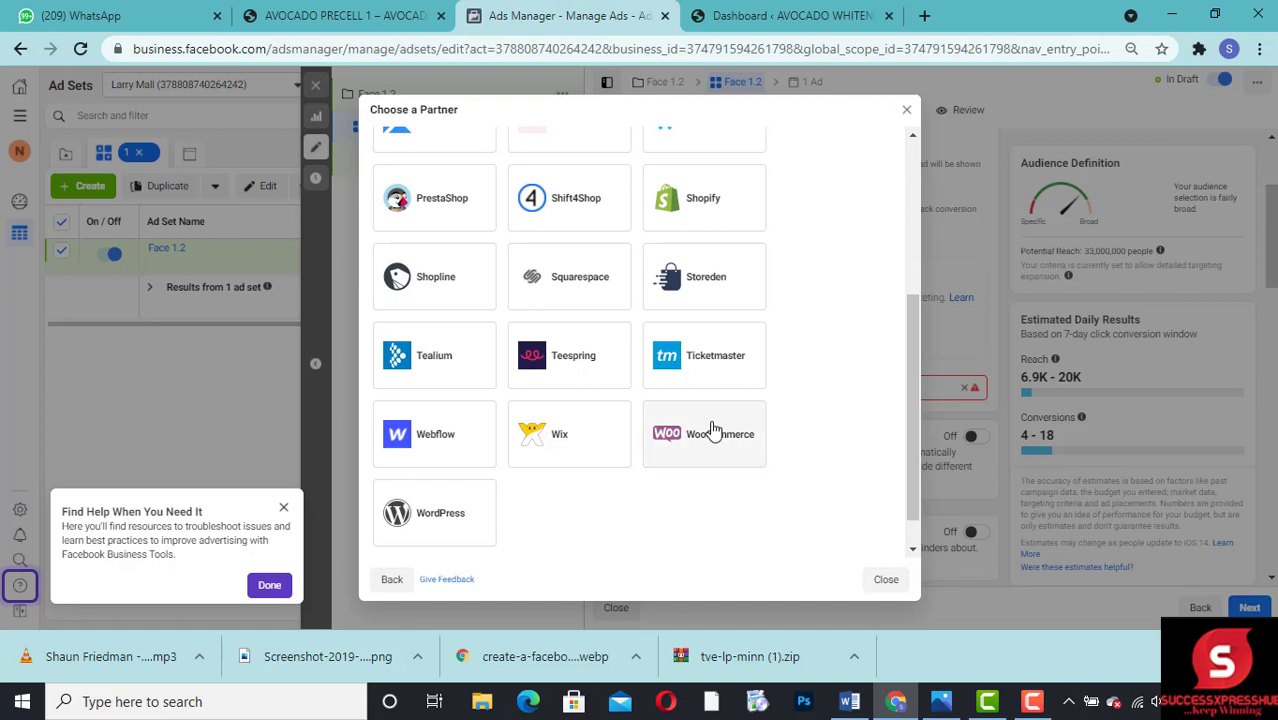
{"action": "left_click", "coordinate": [429, 531]}
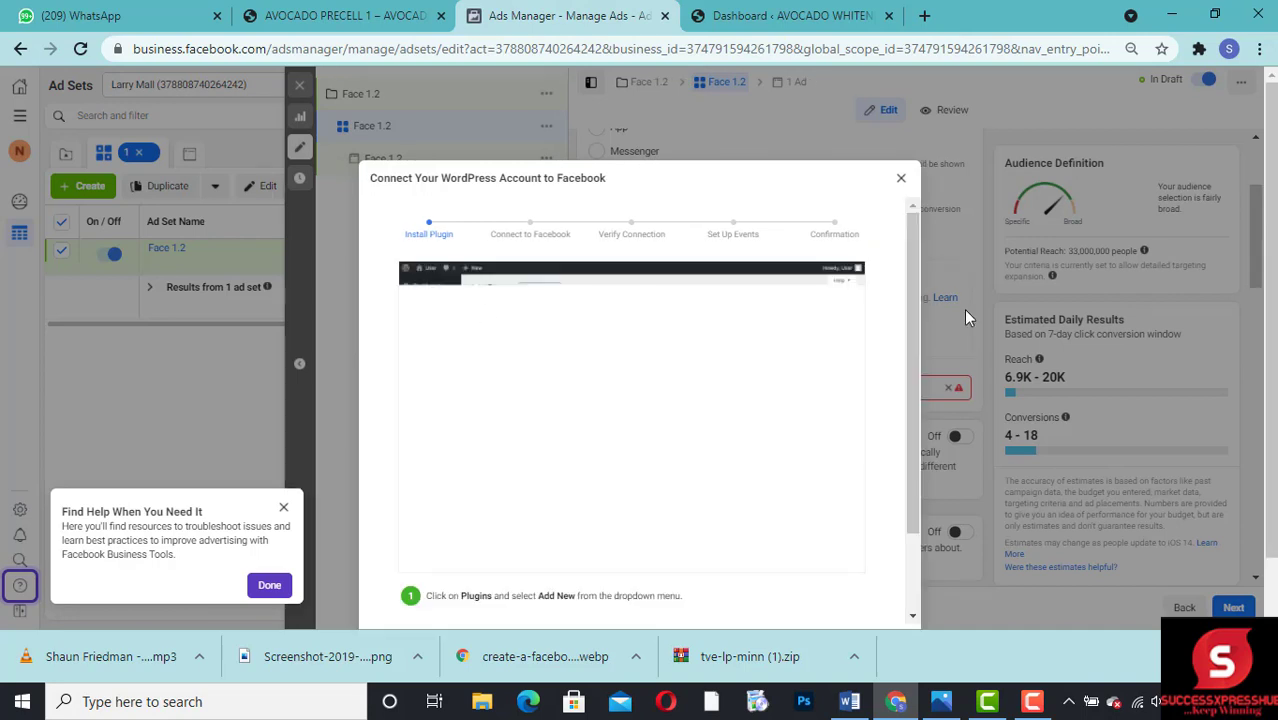
{"action": "left_click_drag", "start_coordinate": [913, 293], "coordinate": [914, 451]}
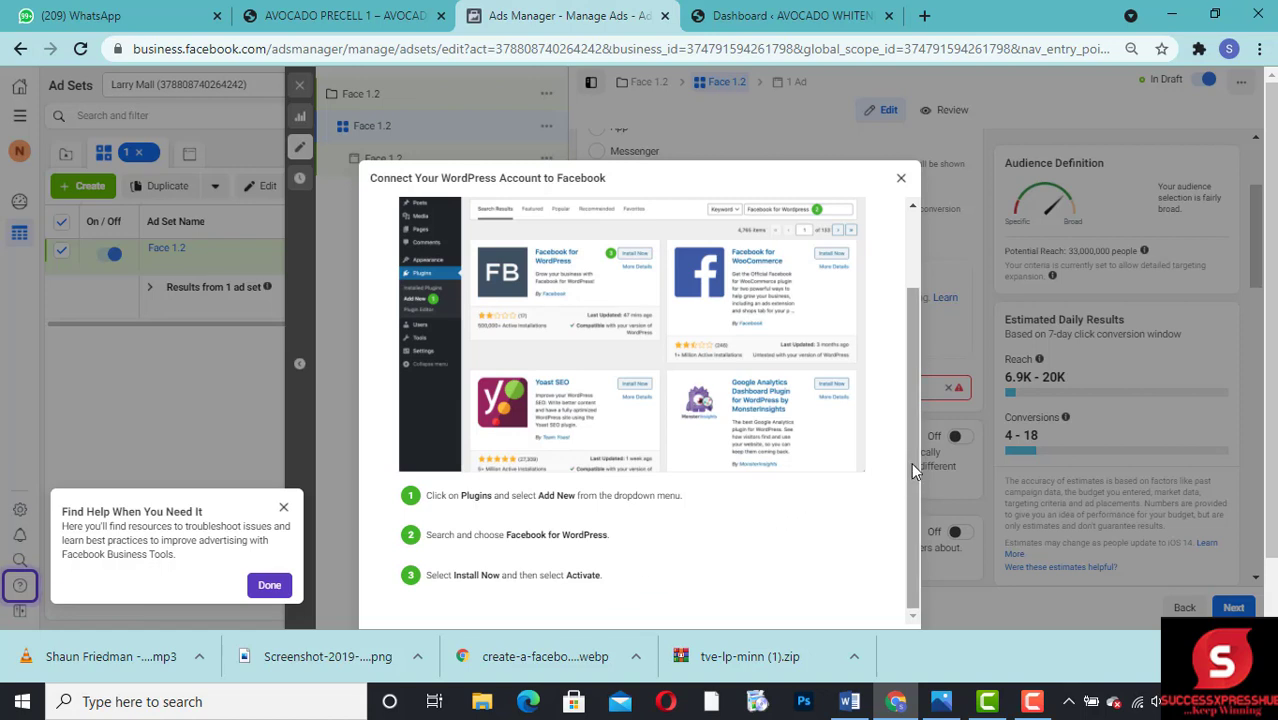
{"action": "left_click_drag", "start_coordinate": [911, 463], "coordinate": [911, 463]}
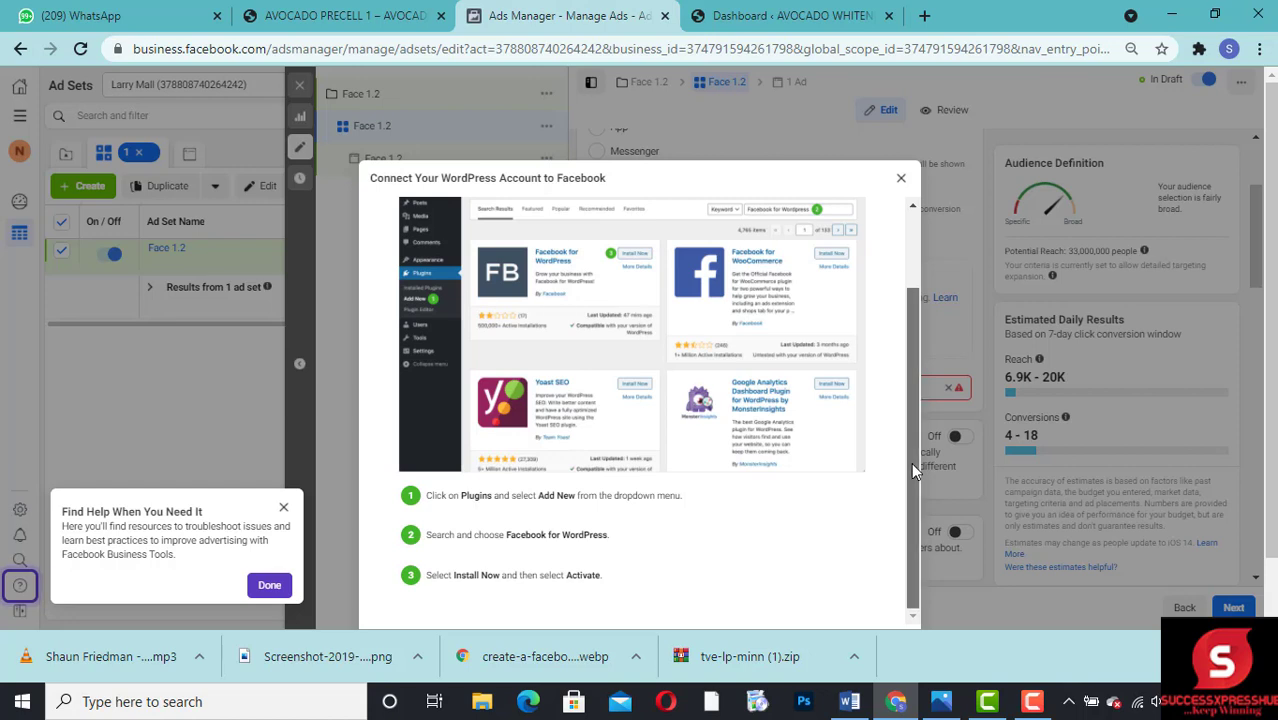
{"action": "mouse_move", "coordinate": [911, 462]}
{"action": "left_mouse_down"}
{"action": "mouse_move", "coordinate": [908, 434]}
{"action": "mouse_move", "coordinate": [905, 464]}
{"action": "left_mouse_up"}
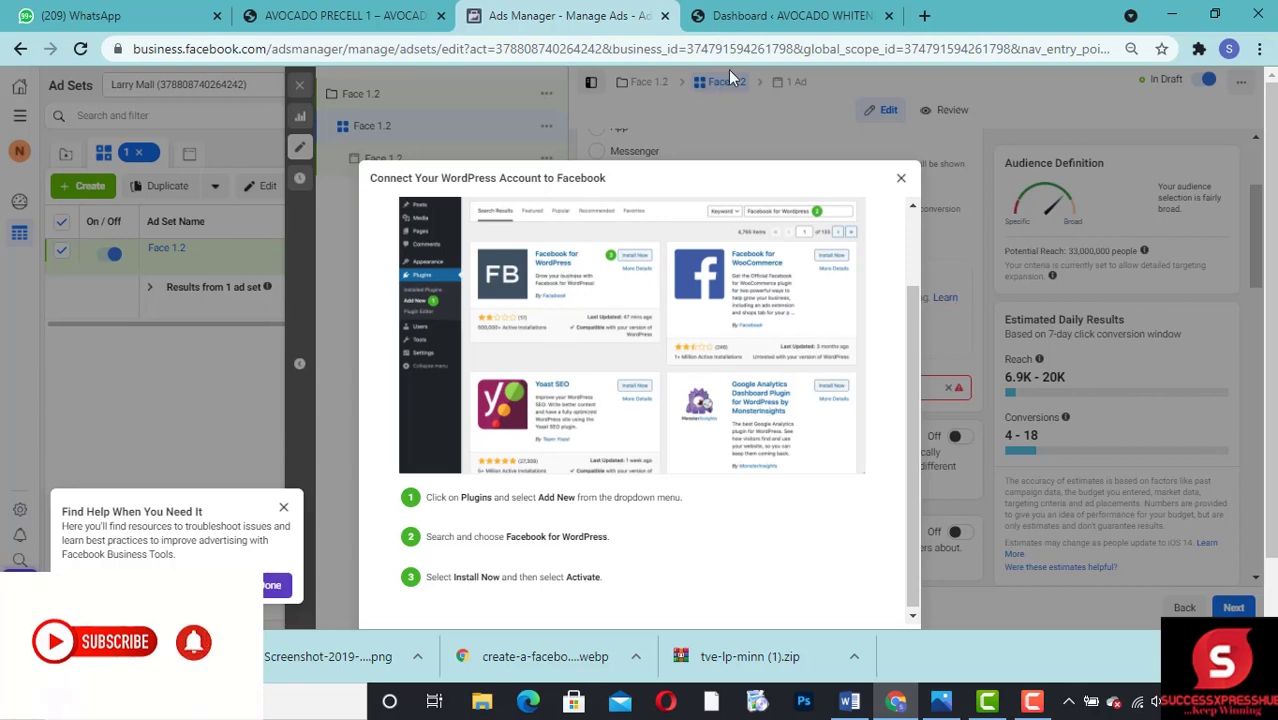
Step: Switch to the WordPress dashboard and open the page for adding new plugins
{"action": "left_click", "coordinate": [720, 17]}
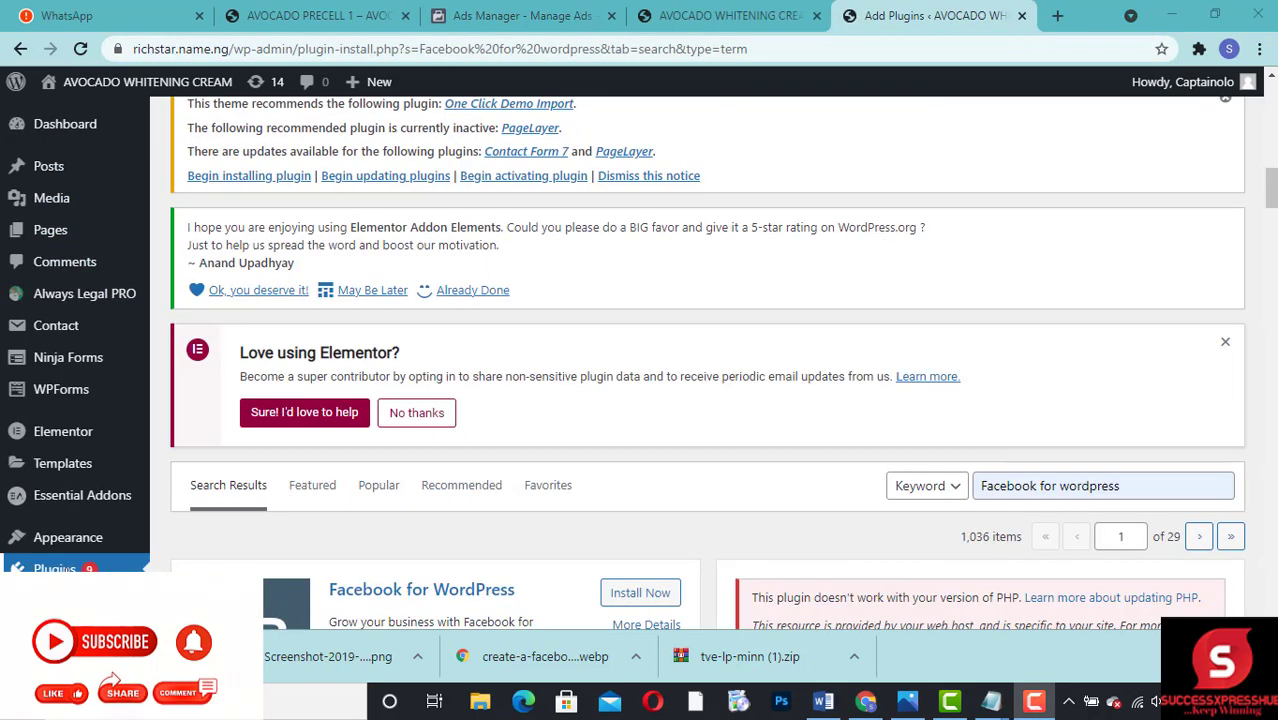
{"action": "left_click", "coordinate": [68, 570]}
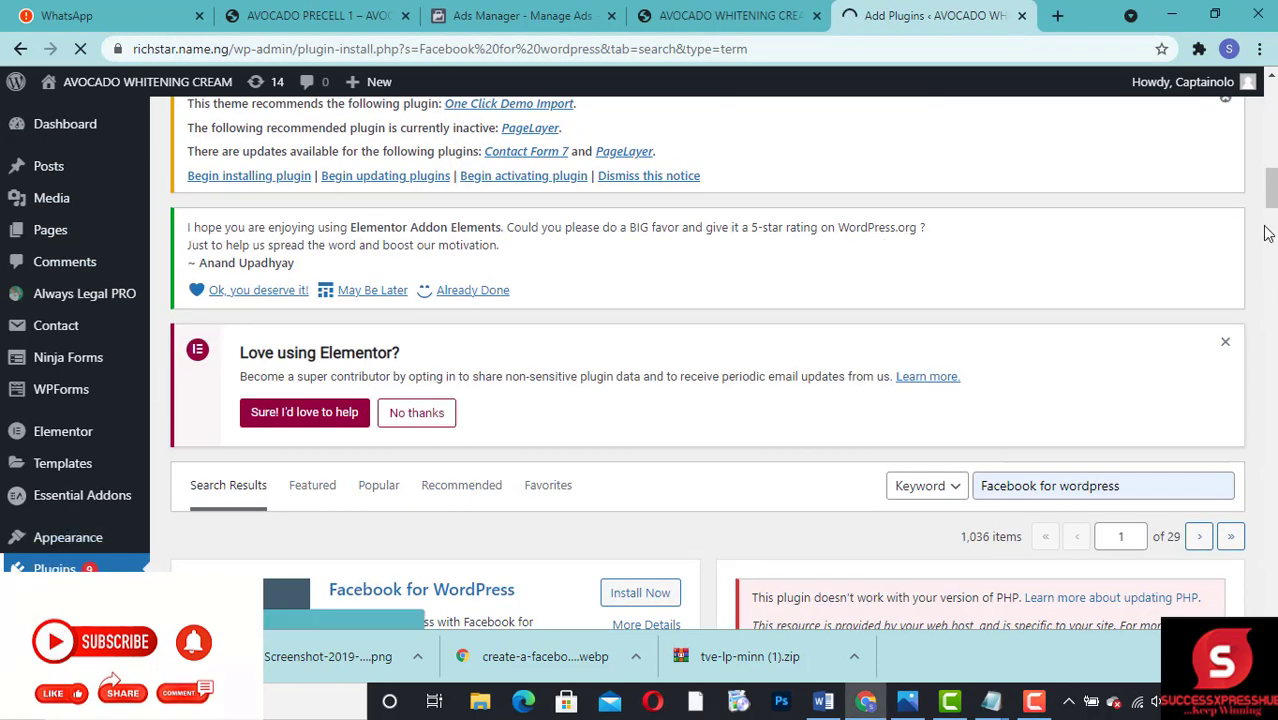
{"action": "left_click_drag", "start_coordinate": [1269, 200], "coordinate": [1269, 184]}
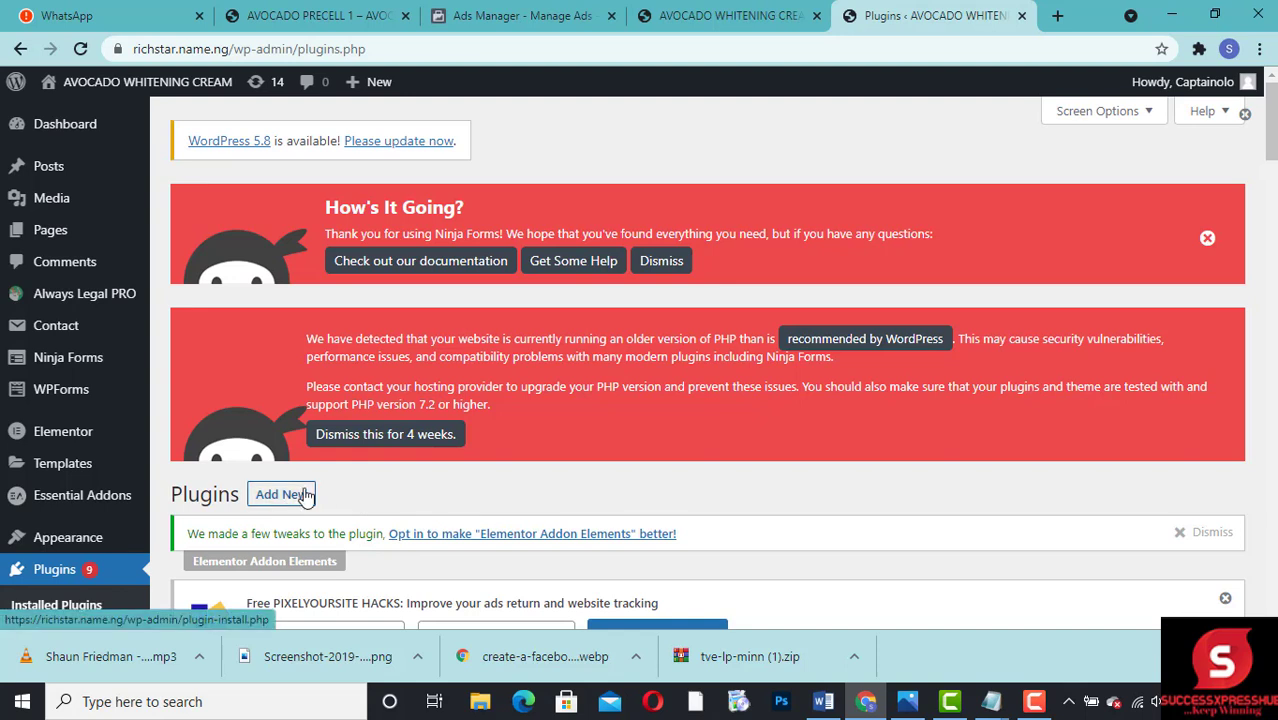
{"action": "left_click", "coordinate": [270, 504]}
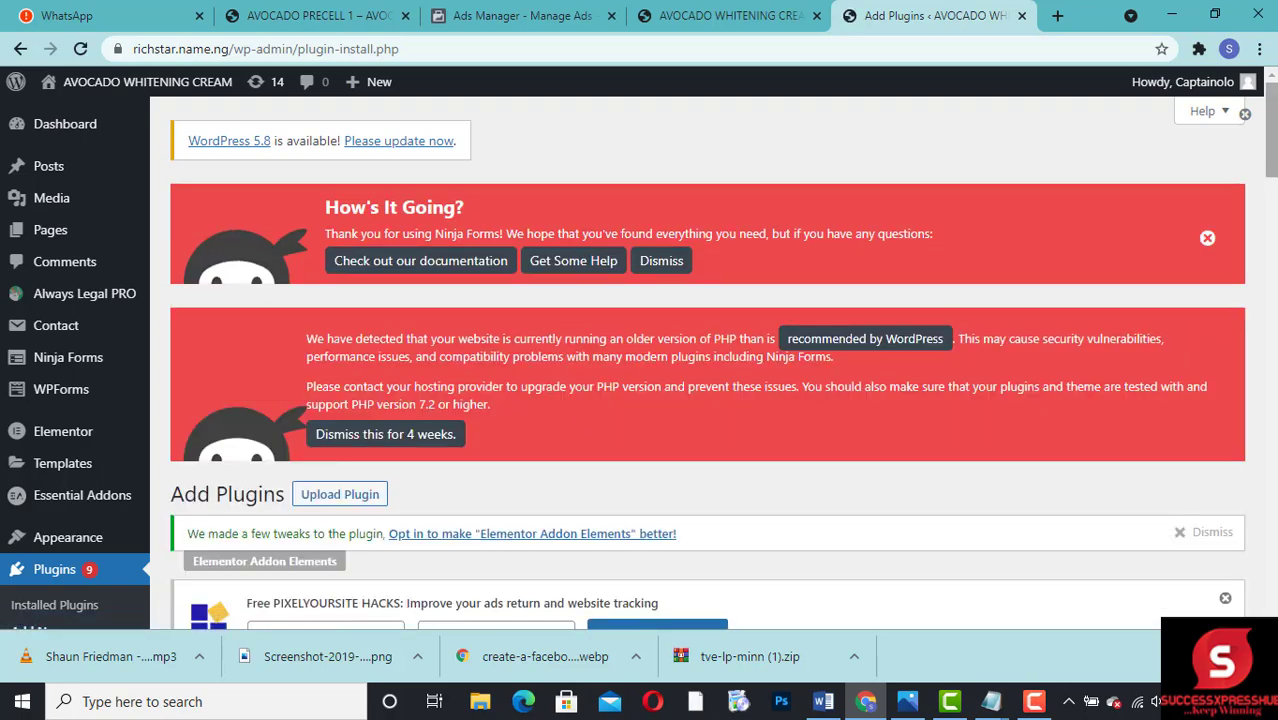
Step: Search the plugin directory for "facebook for wordpress"
{"action": "left_click_drag", "start_coordinate": [1270, 145], "coordinate": [1272, 398]}
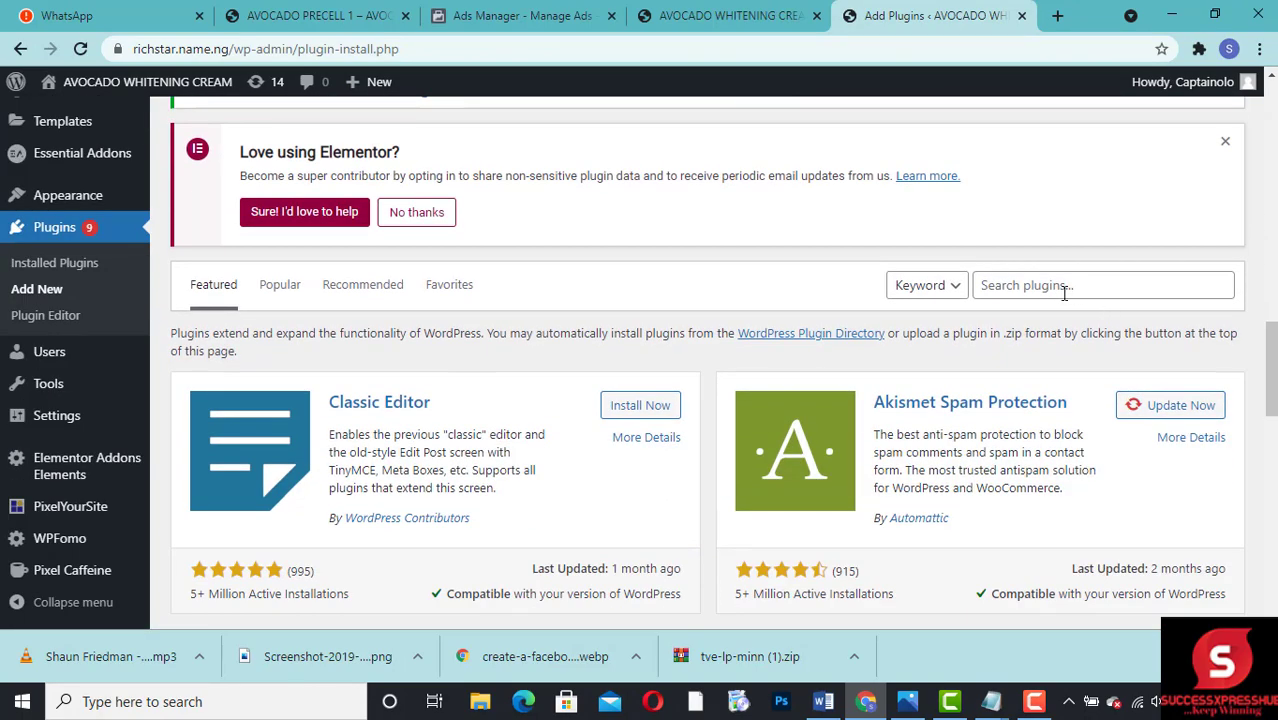
{"action": "left_click", "coordinate": [1064, 290]}
{"action": "type", "text": "faceb"}
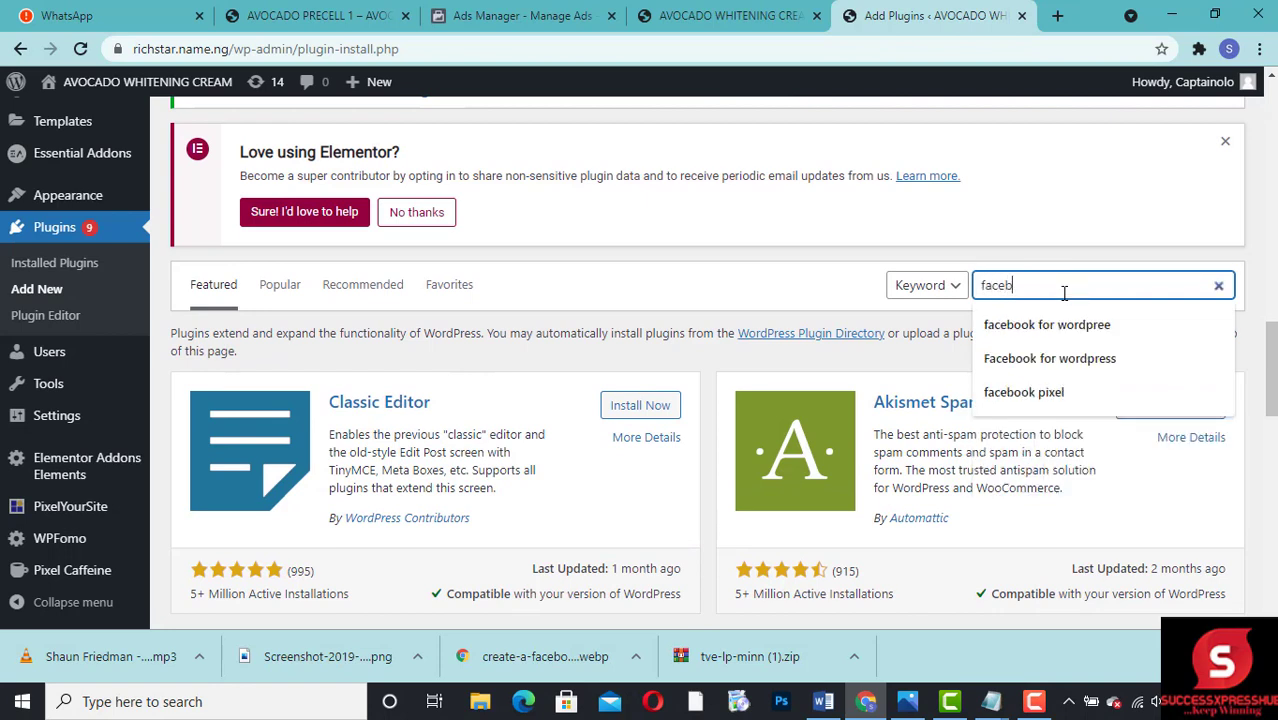
{"action": "type", "text": "ook for"}
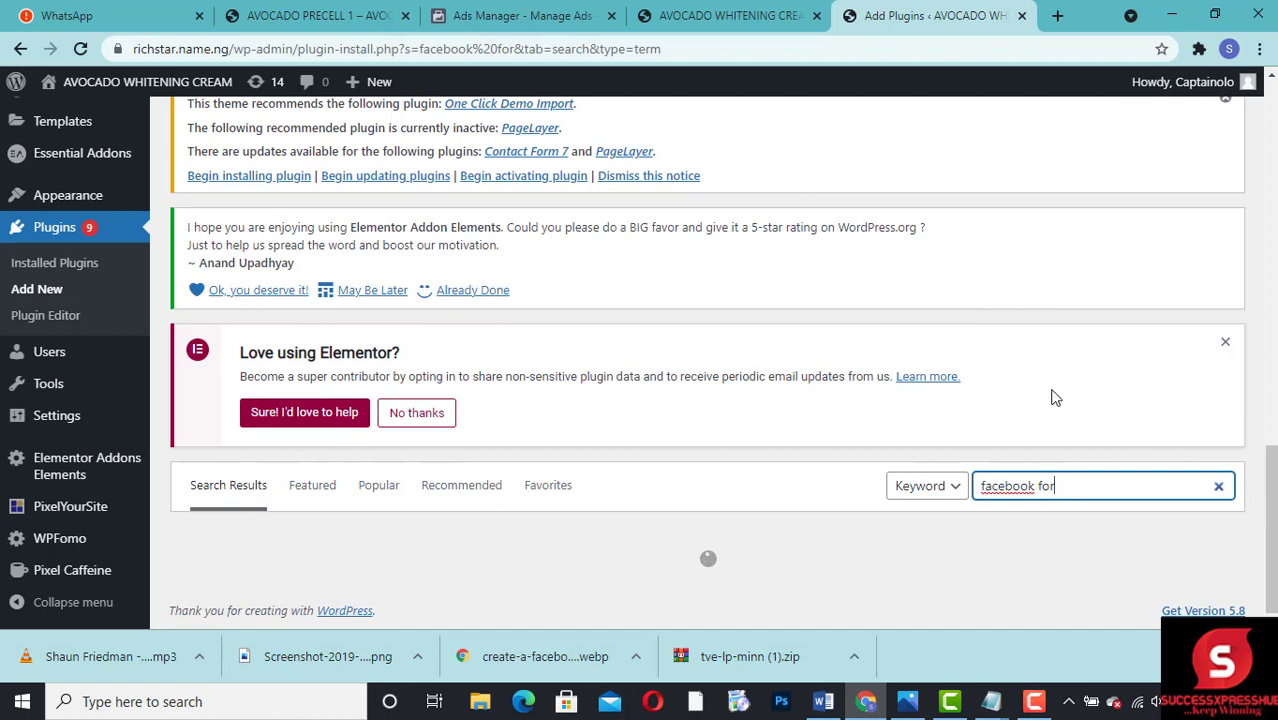
{"action": "type", "text": " wo"}
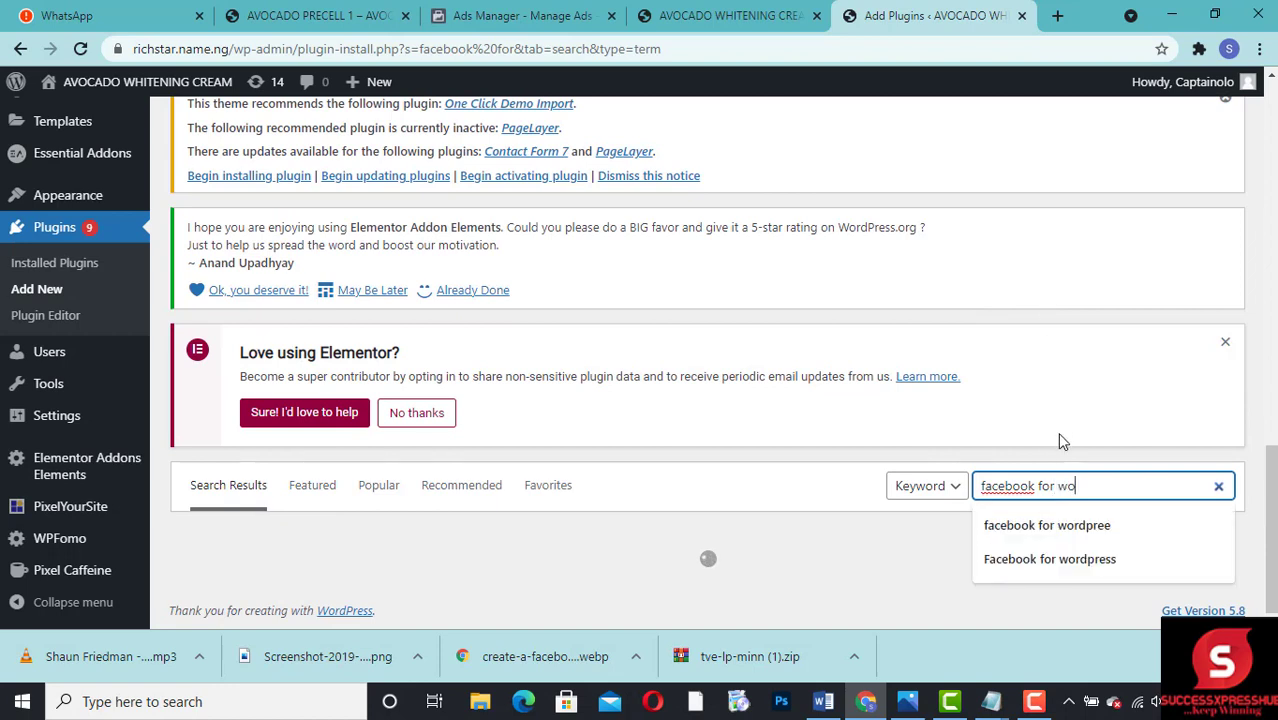
{"action": "type", "text": "rdpree"}
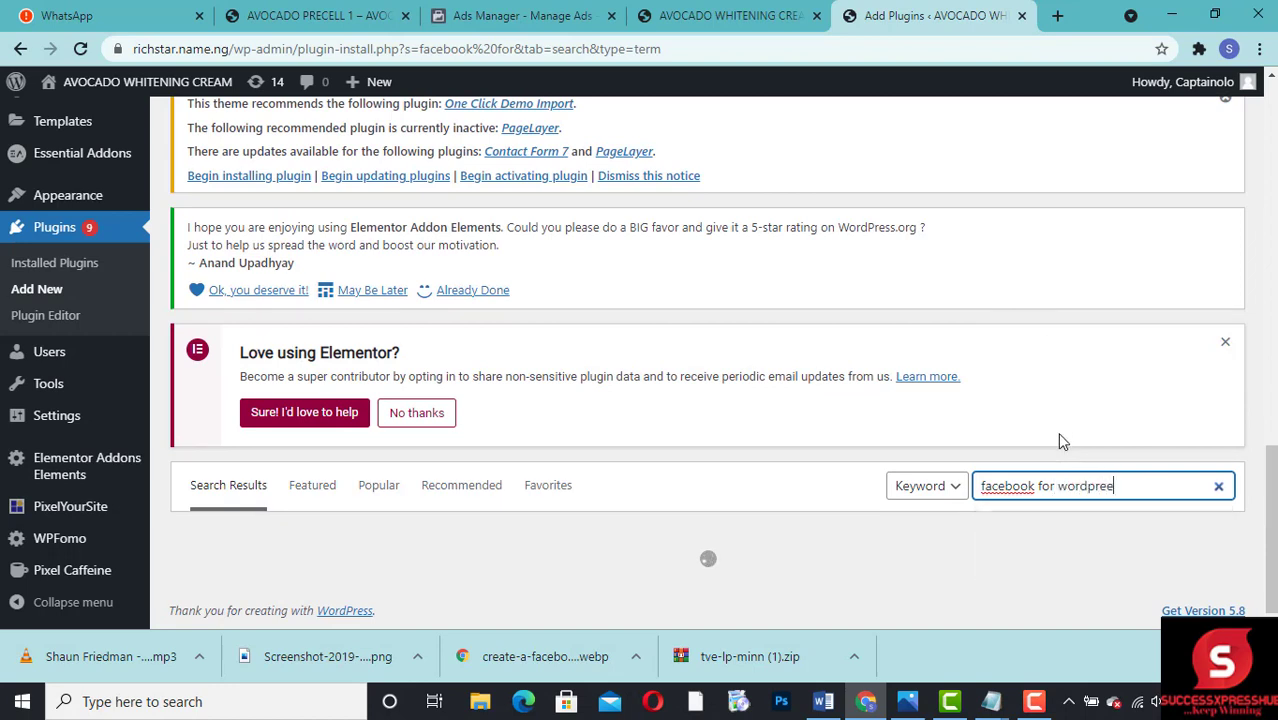
{"action": "key", "text": "BackSpace"}
{"action": "type", "text": "ss"}
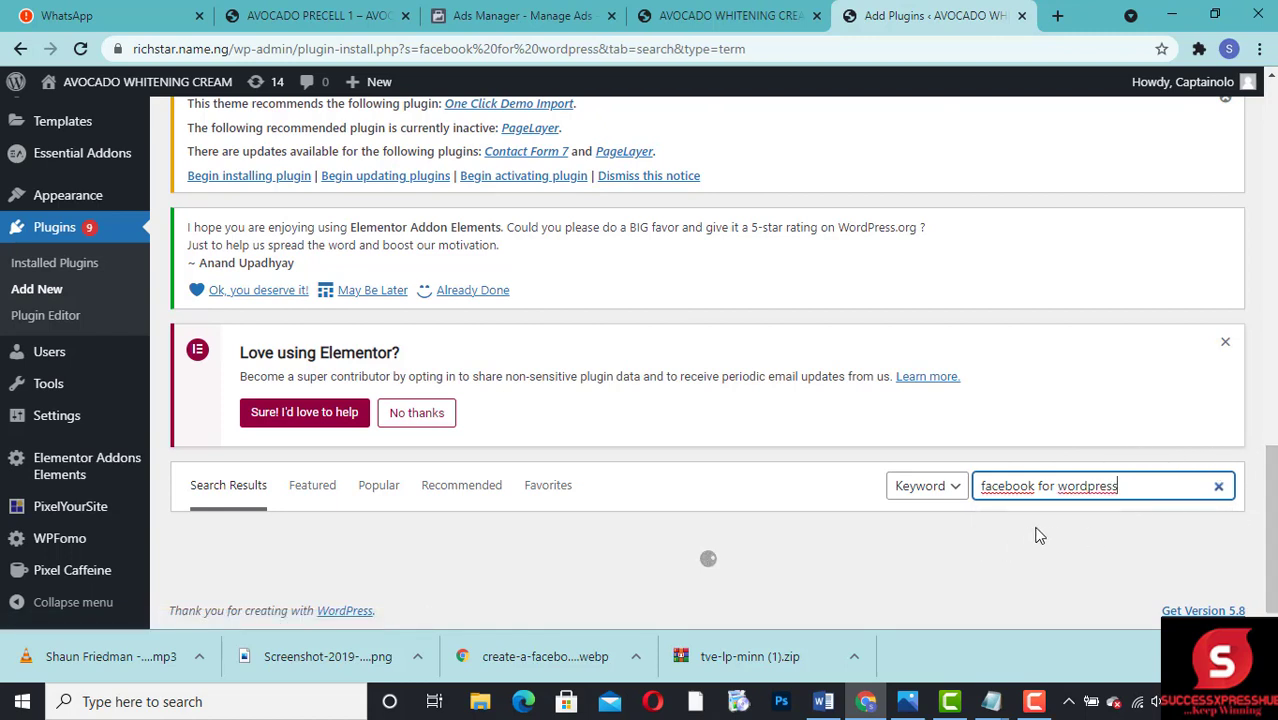
{"action": "key", "text": "BackSpace"}
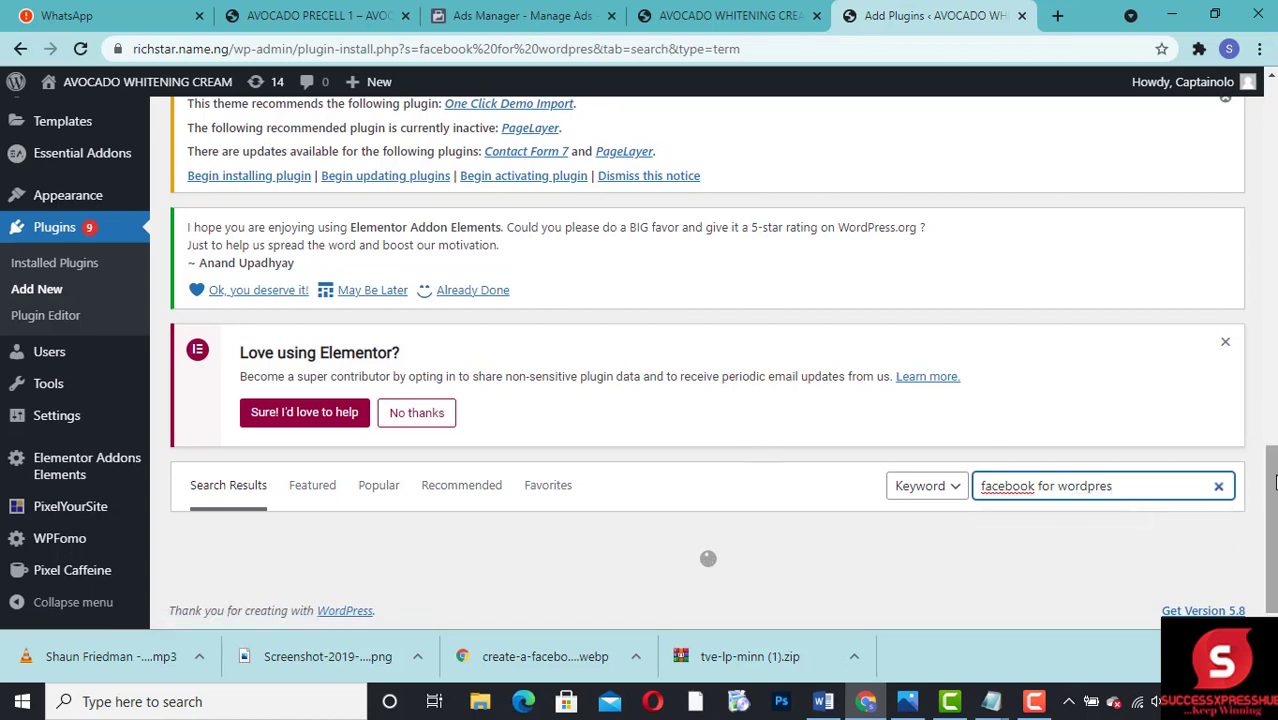
{"action": "left_click_drag", "start_coordinate": [1273, 500], "coordinate": [1273, 562]}
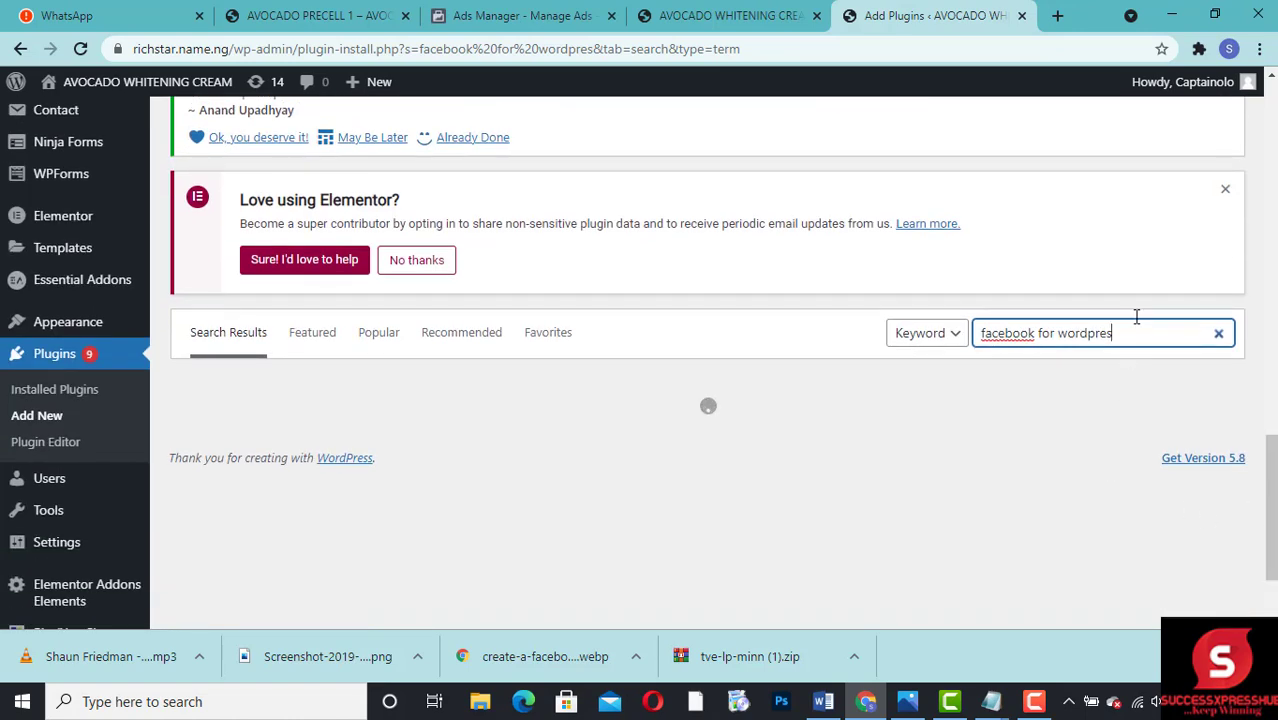
{"action": "type", "text": "s"}
{"action": "left_click", "coordinate": [1084, 334]}
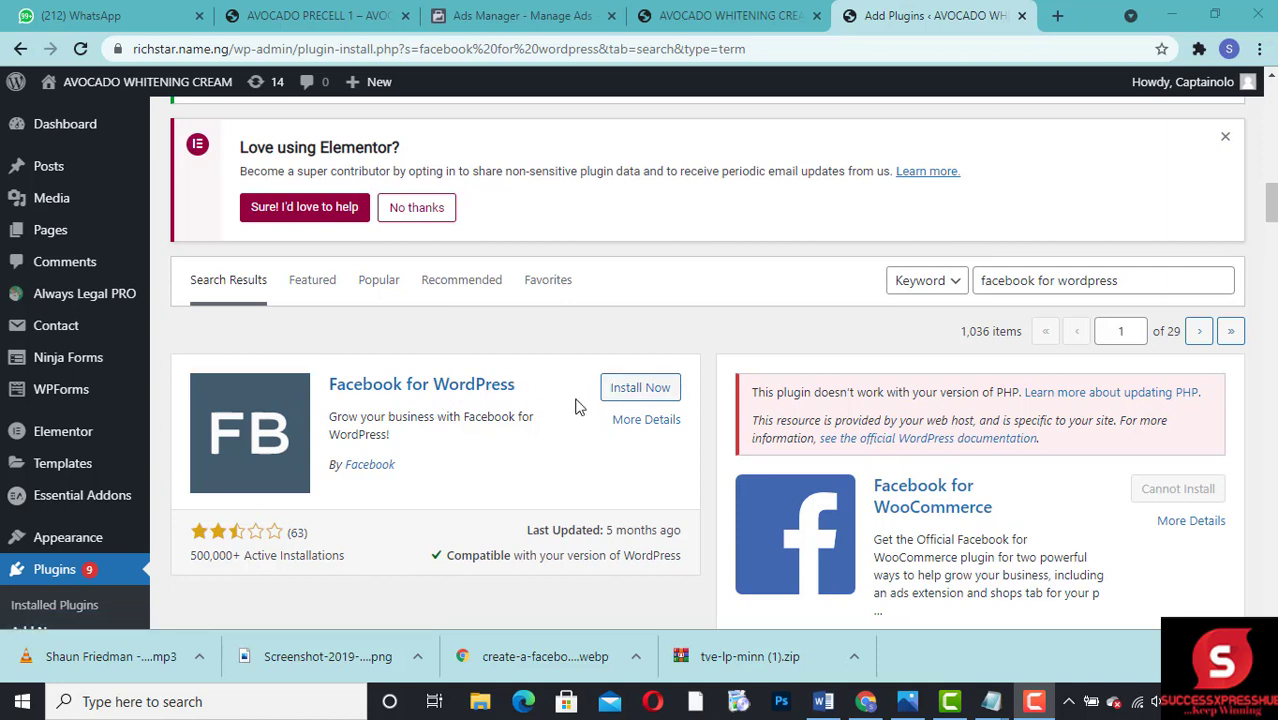
Step: Install and activate the Facebook for WordPress plugin
{"action": "left_click", "coordinate": [625, 391]}
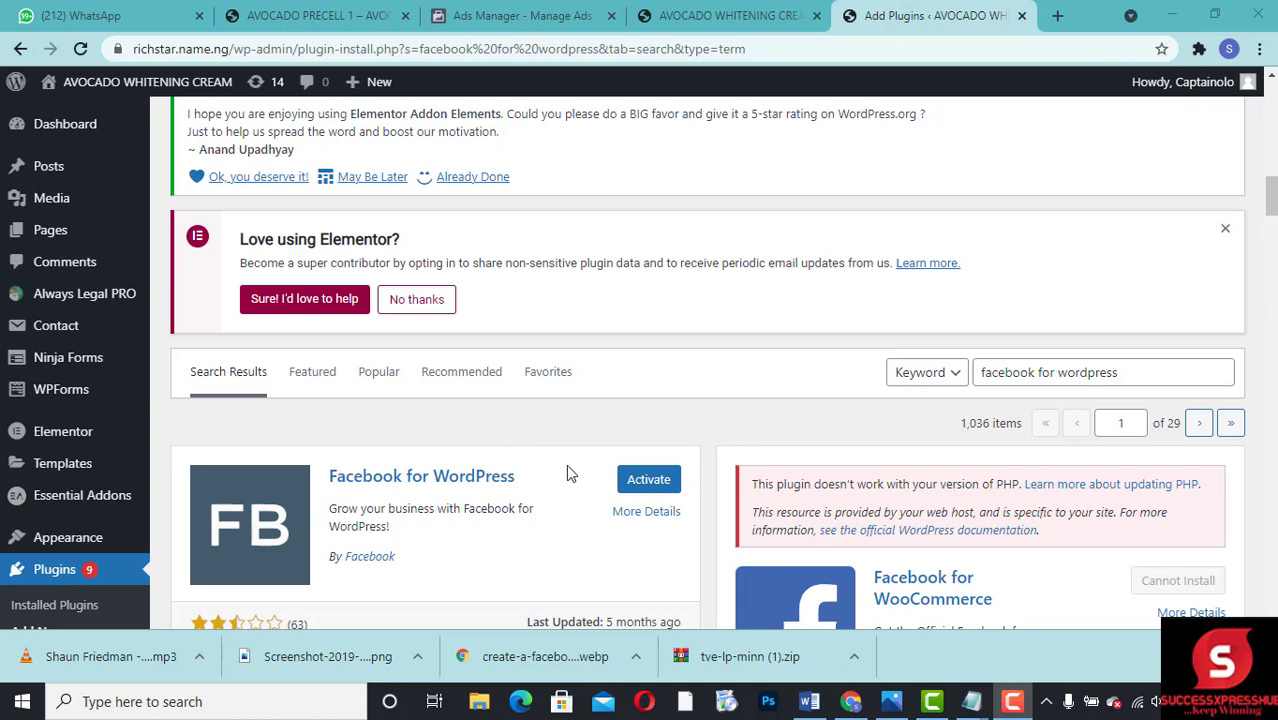
{"action": "left_click", "coordinate": [648, 482]}
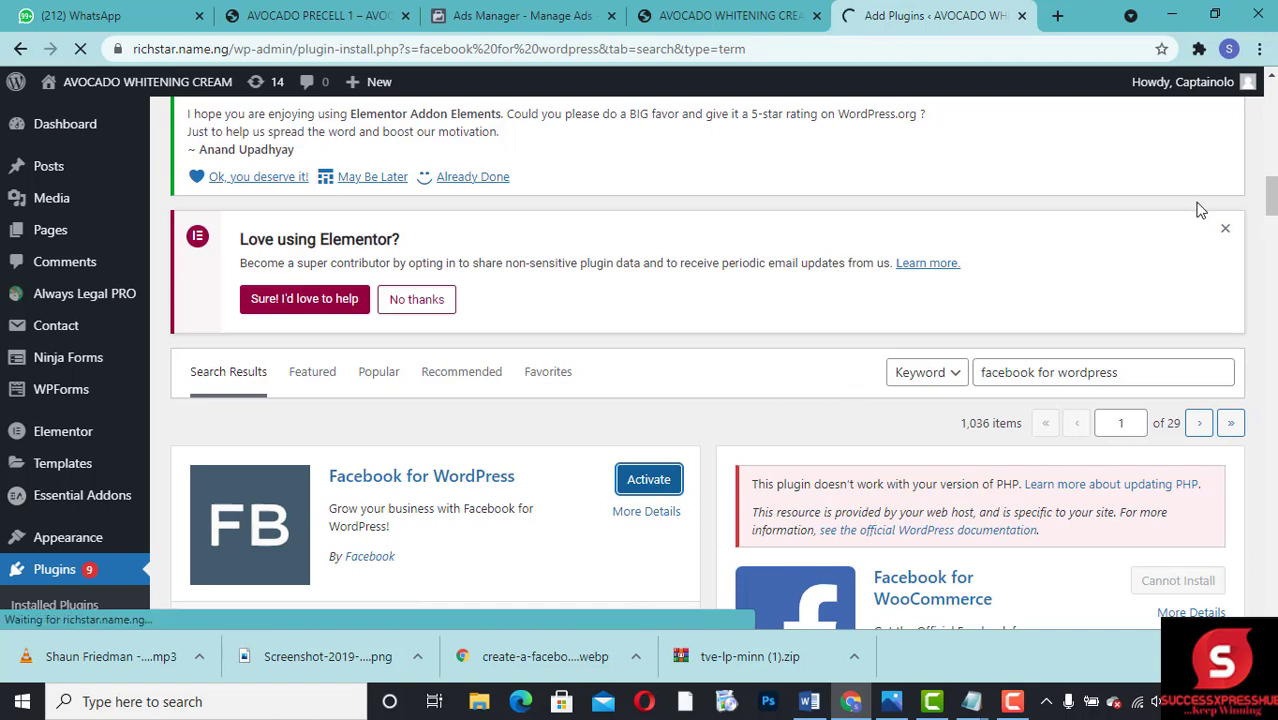
{"action": "mouse_move", "coordinate": [1270, 200]}
{"action": "left_mouse_down"}
{"action": "mouse_move", "coordinate": [1271, 238]}
{"action": "mouse_move", "coordinate": [1272, 207]}
{"action": "left_mouse_up"}
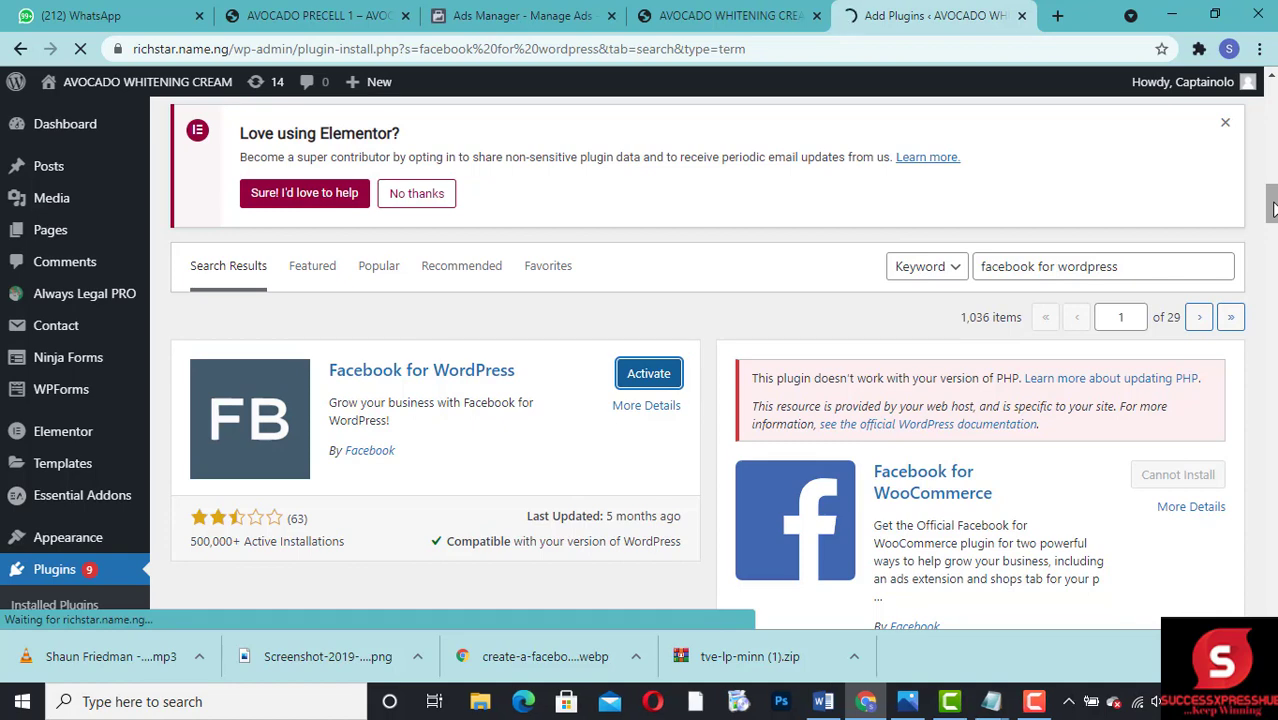
Step: Locate Facebook for WordPress among the installed plugins and open the site's Facebook settings page
{"action": "scroll", "coordinate": [1270, 240], "scroll_direction": "down", "scroll_amount": 5}
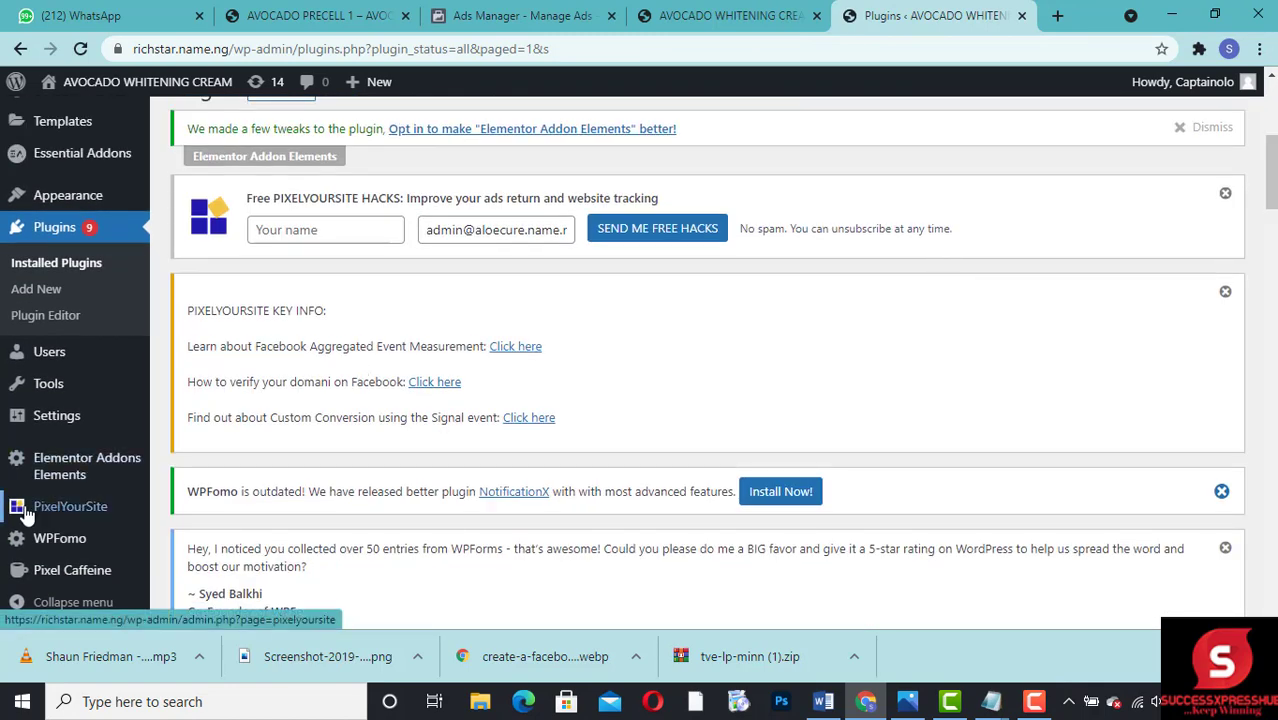
{"action": "mouse_move", "coordinate": [97, 508]}
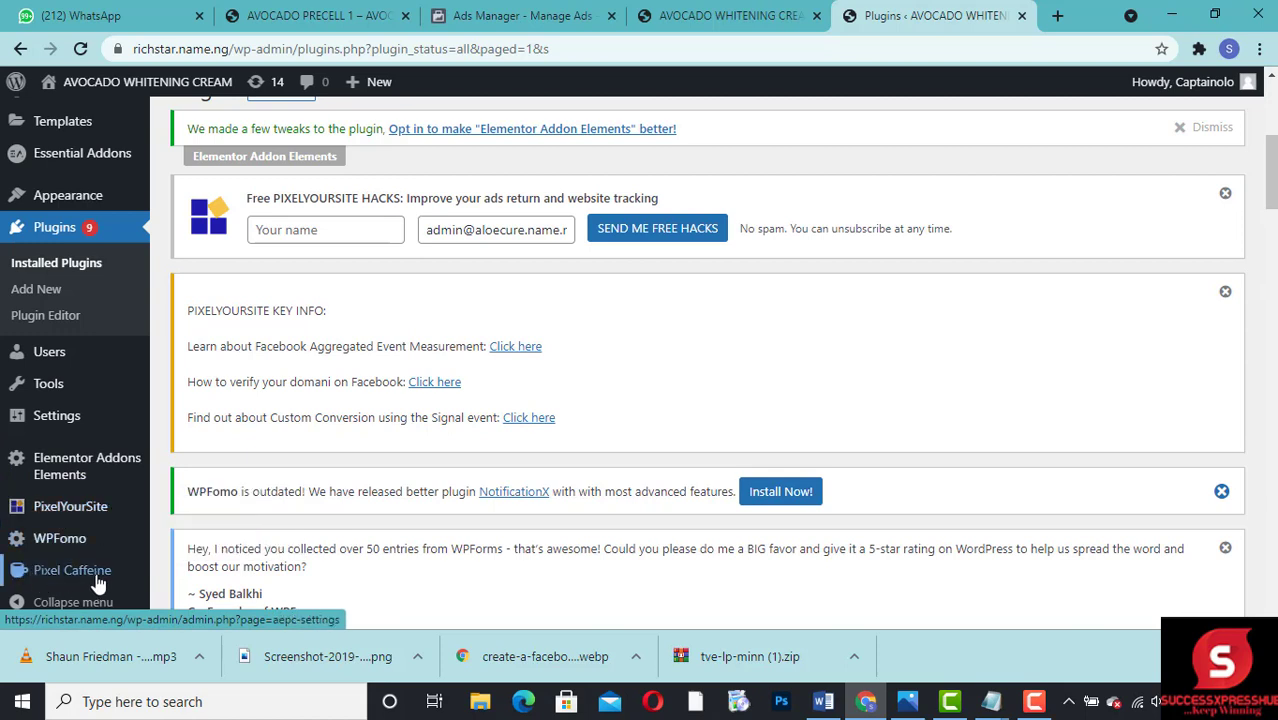
{"action": "mouse_move", "coordinate": [80, 524]}
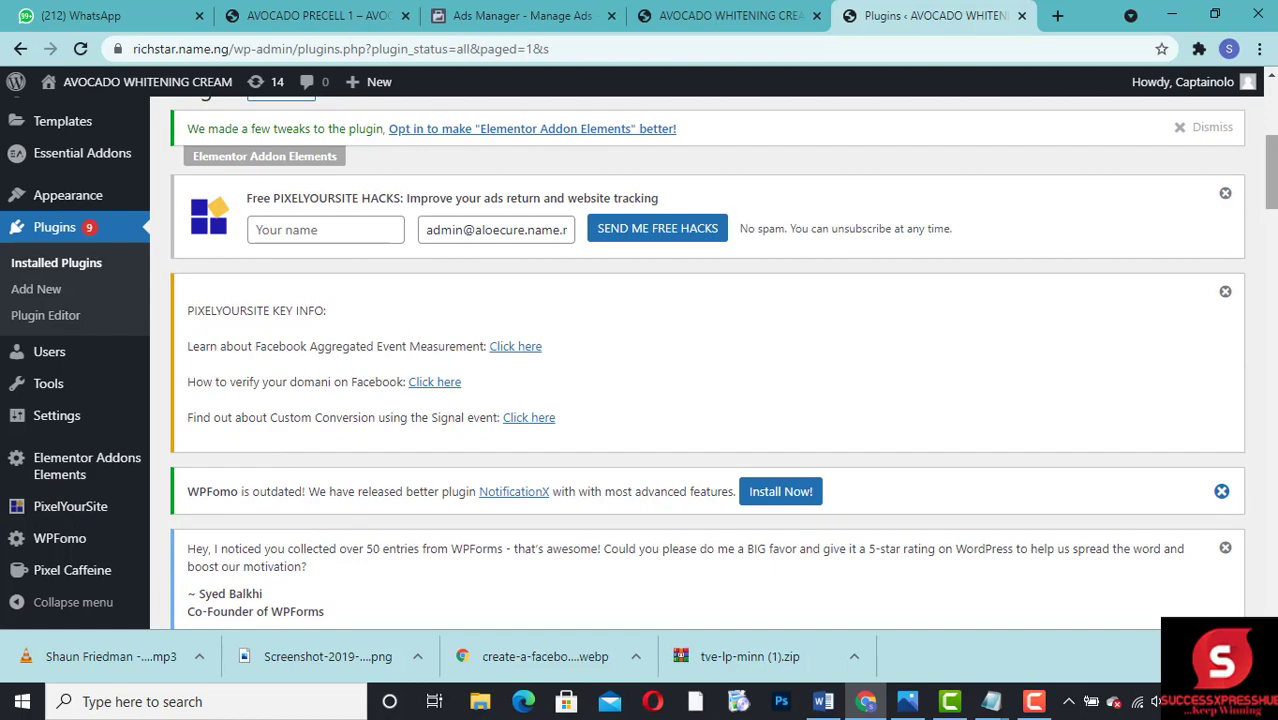
{"action": "left_click_drag", "start_coordinate": [1273, 190], "coordinate": [1273, 336]}
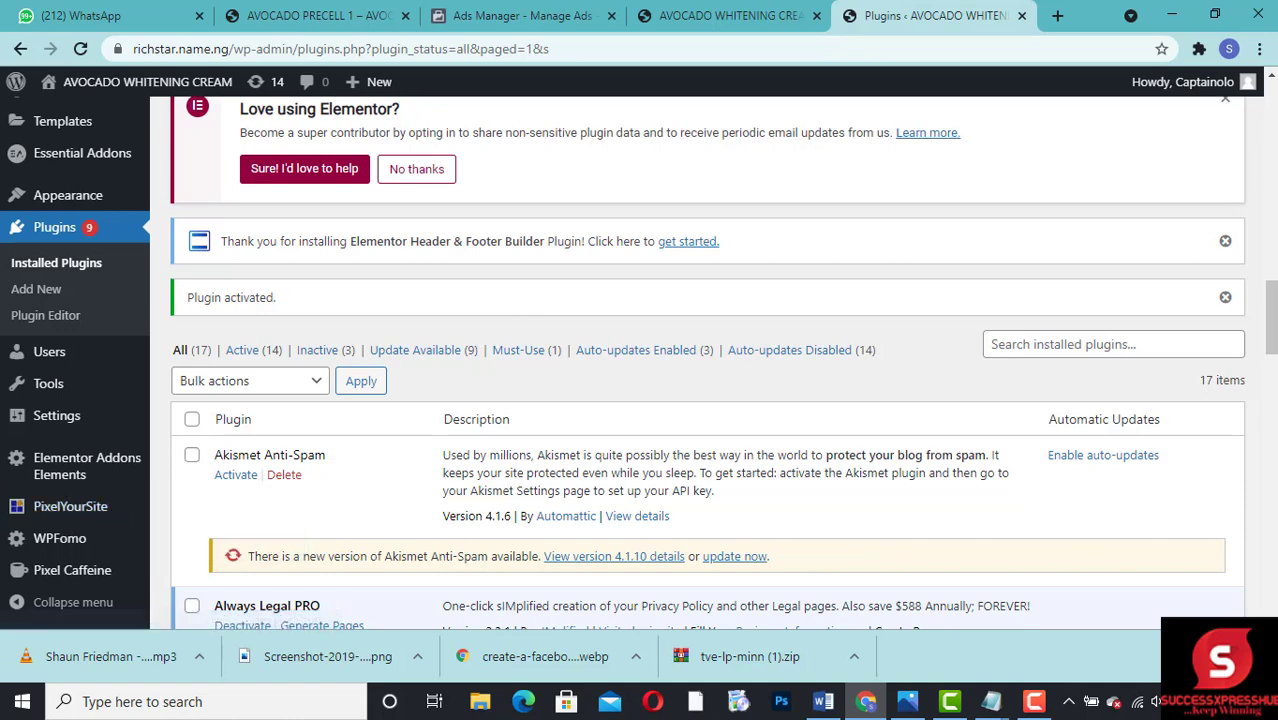
{"action": "left_click_drag", "start_coordinate": [1270, 343], "coordinate": [1239, 474]}
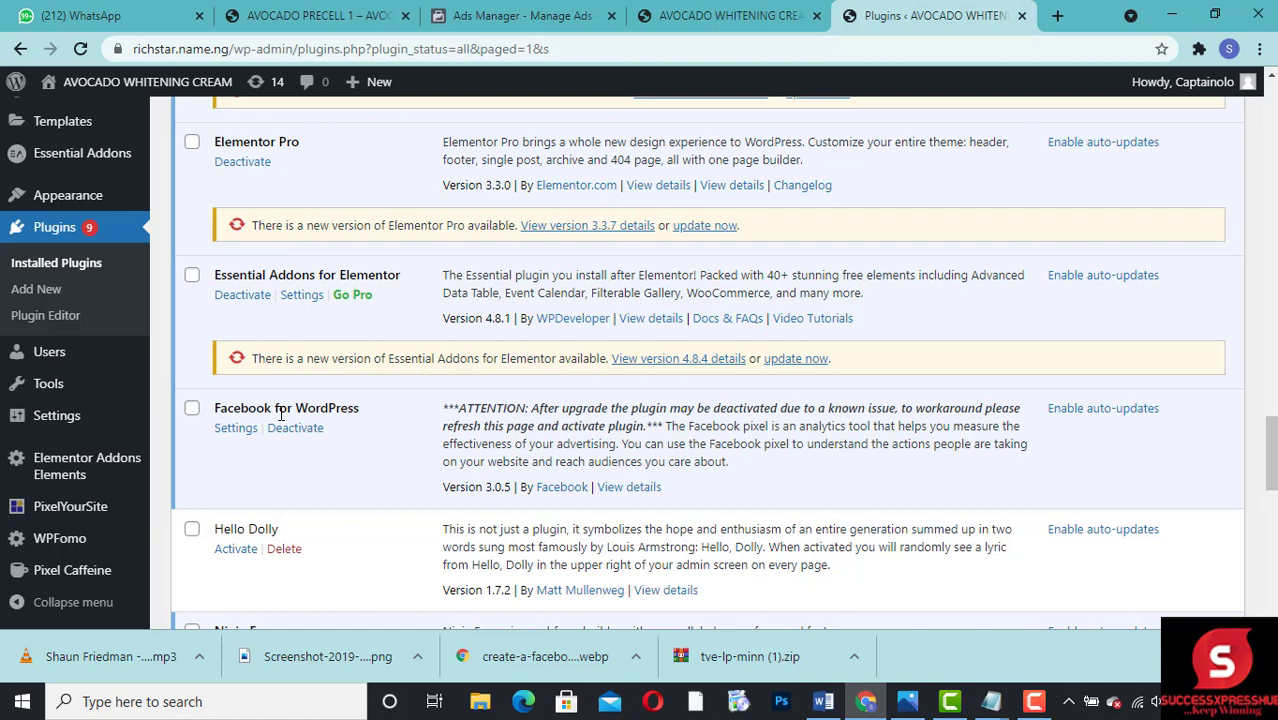
{"action": "mouse_move", "coordinate": [86, 419]}
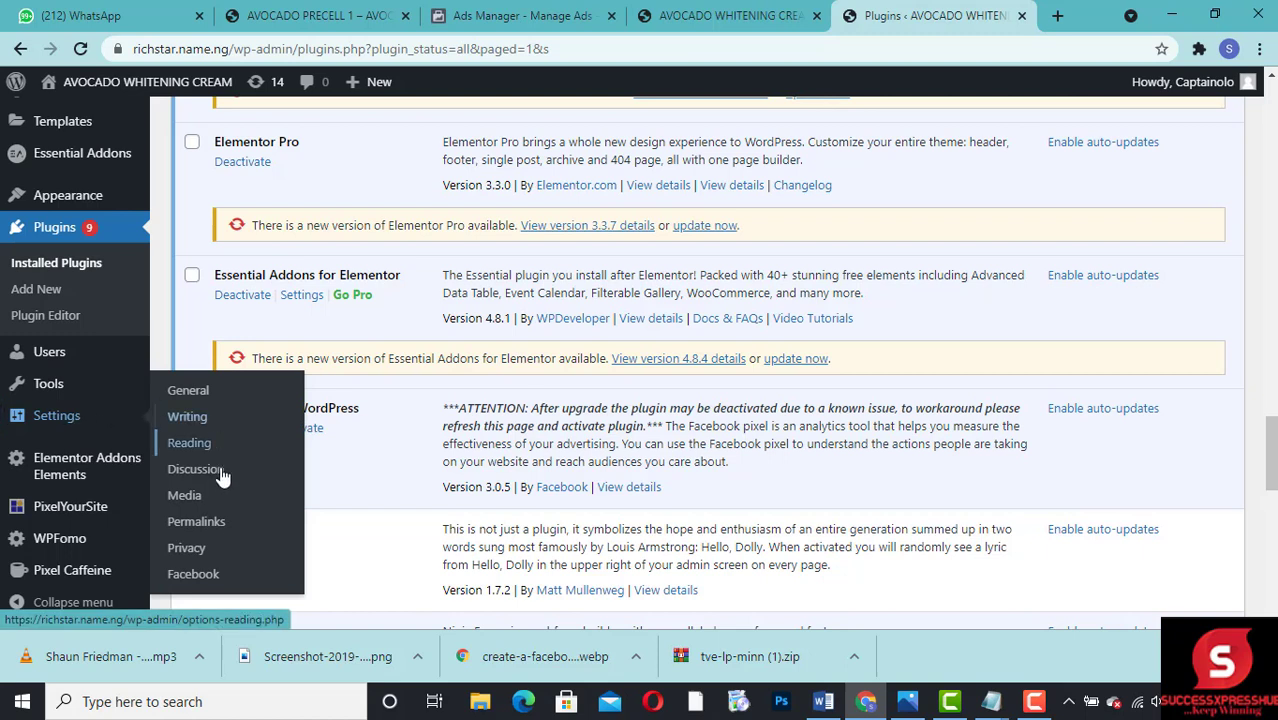
{"action": "left_click", "coordinate": [201, 578]}
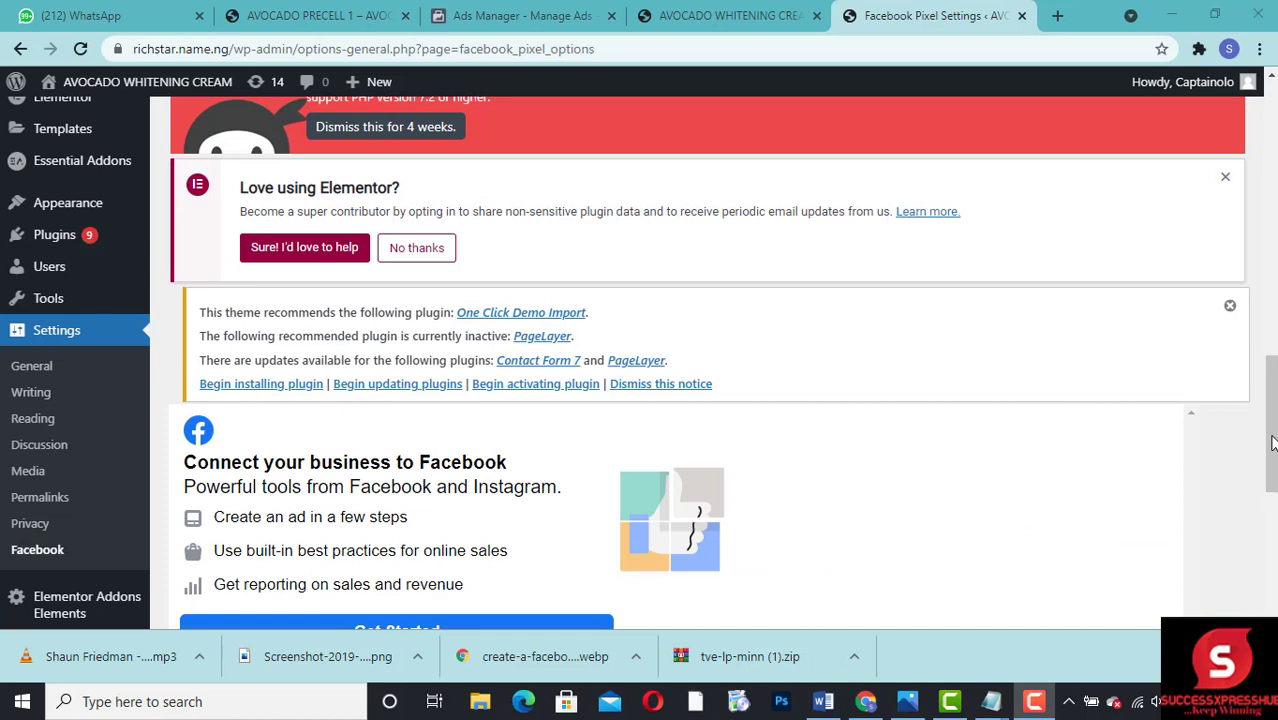
Step: Start connecting the business to Facebook, continue with the logged-in Facebook account, and accept the WordPress App connection permissions
{"action": "left_click_drag", "start_coordinate": [1272, 443], "coordinate": [1272, 478]}
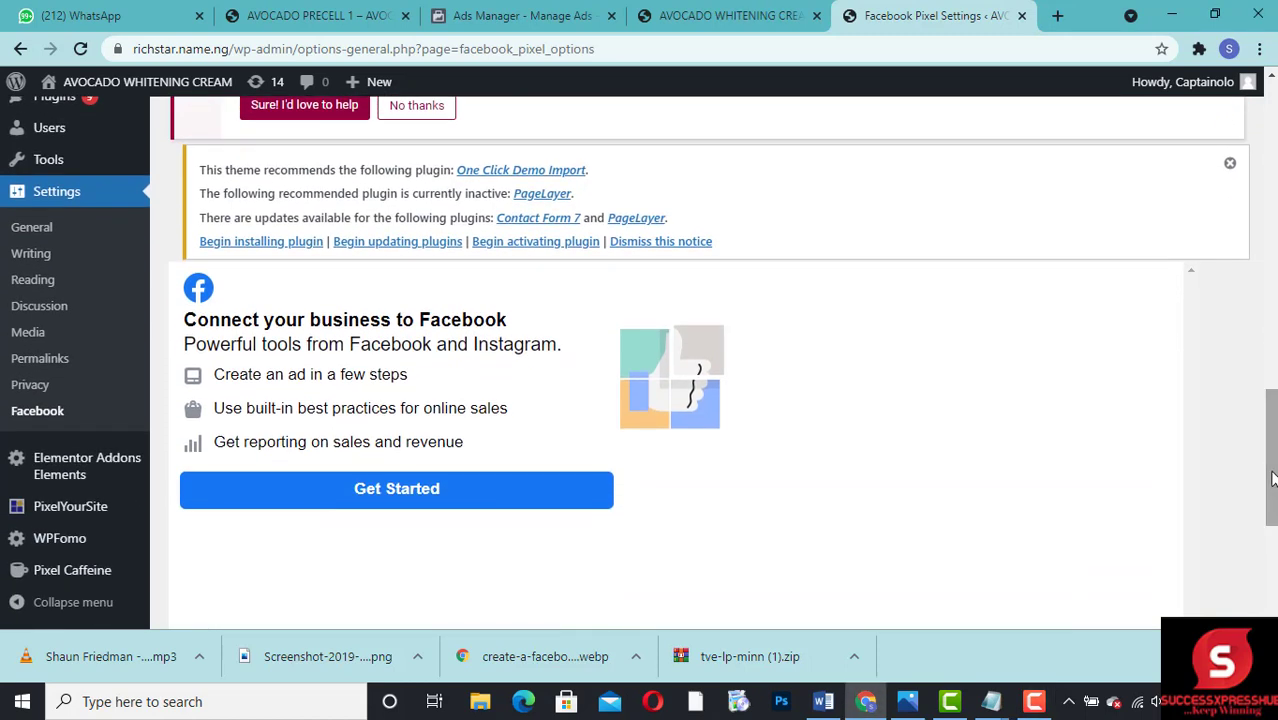
{"action": "left_click", "coordinate": [526, 494]}
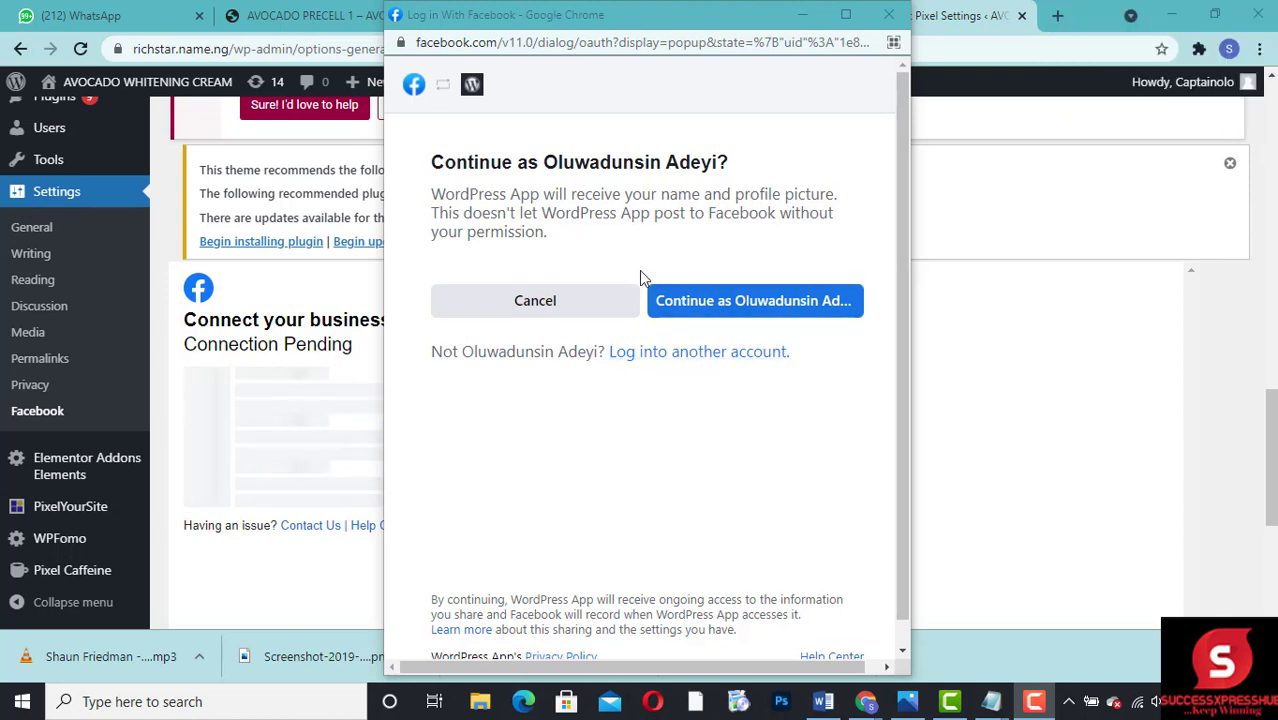
{"action": "left_click", "coordinate": [727, 309]}
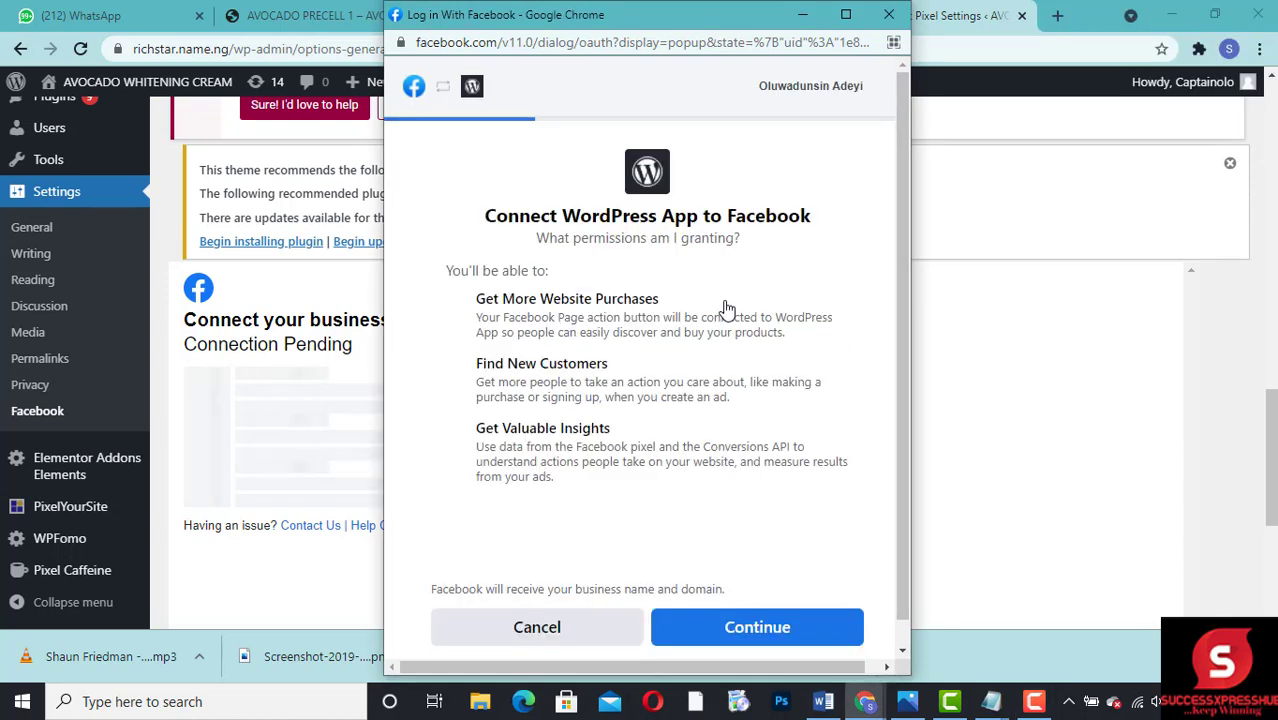
{"action": "scroll", "coordinate": [898, 308], "scroll_direction": "down", "scroll_amount": 1}
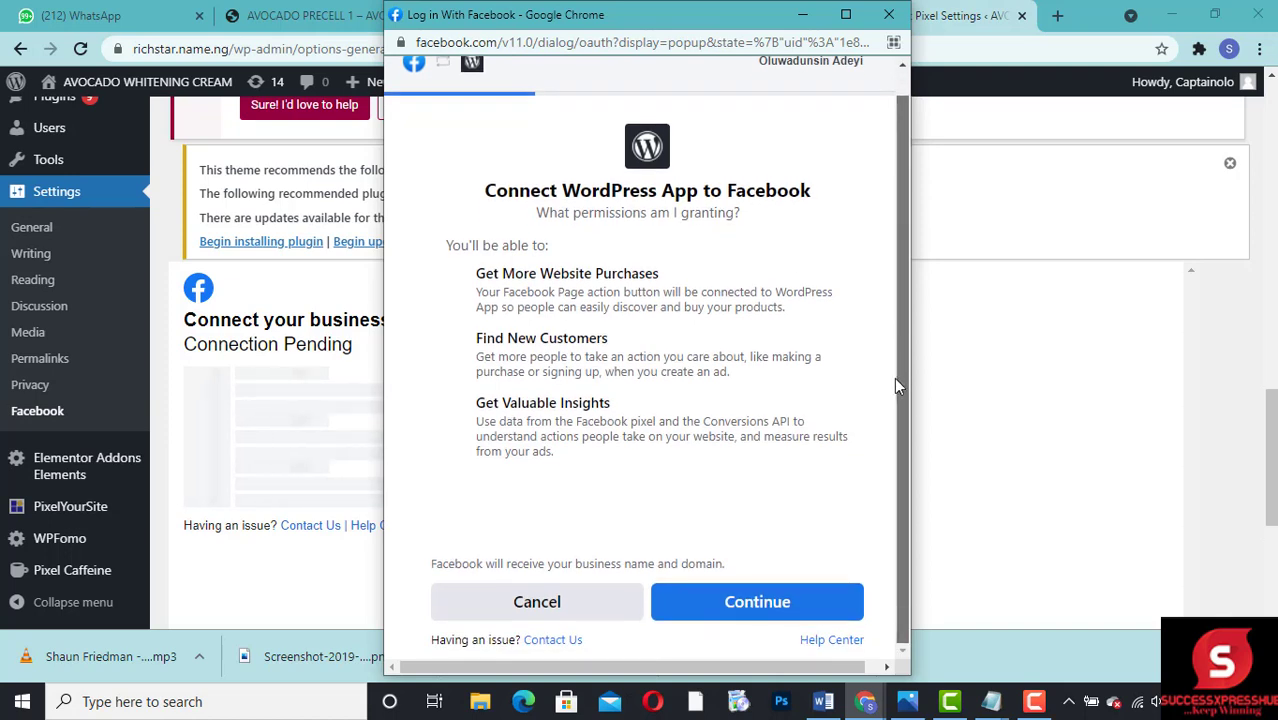
{"action": "left_click", "coordinate": [728, 606]}
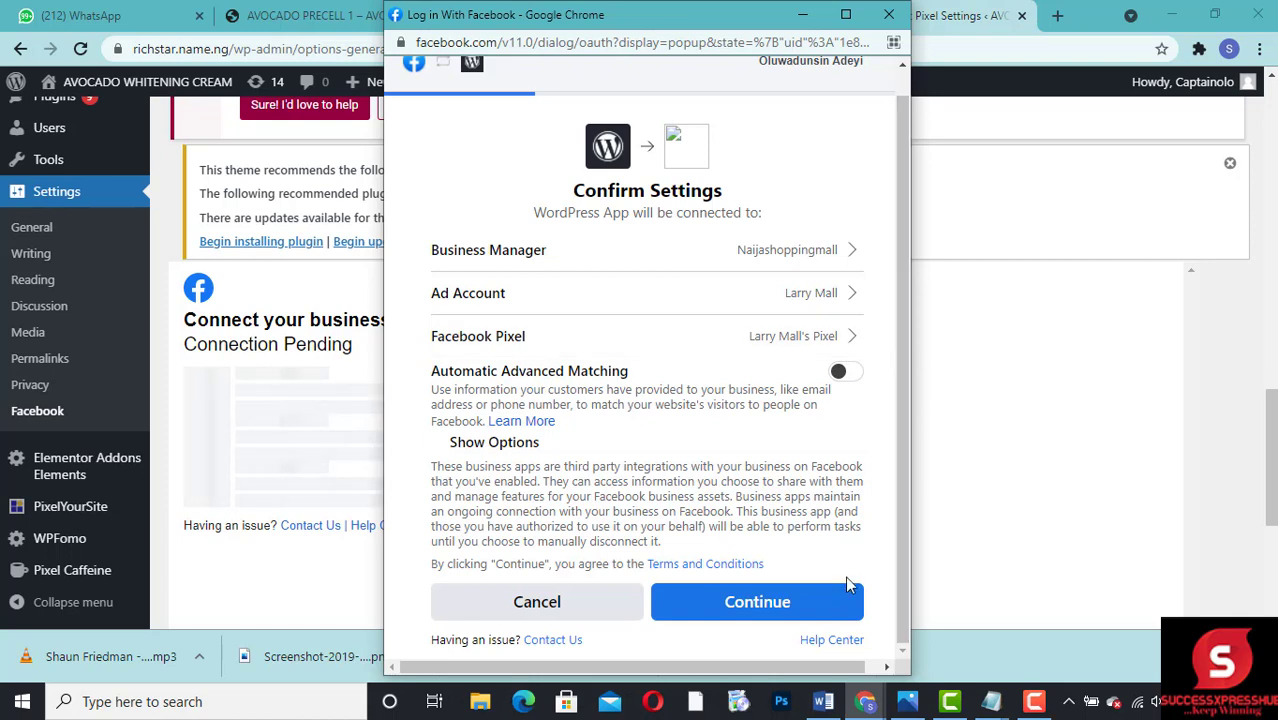
Step: Turn on Automatic Advanced Matching, accept the connection settings and app permissions, and finish the Facebook authorization
{"action": "left_click", "coordinate": [840, 376]}
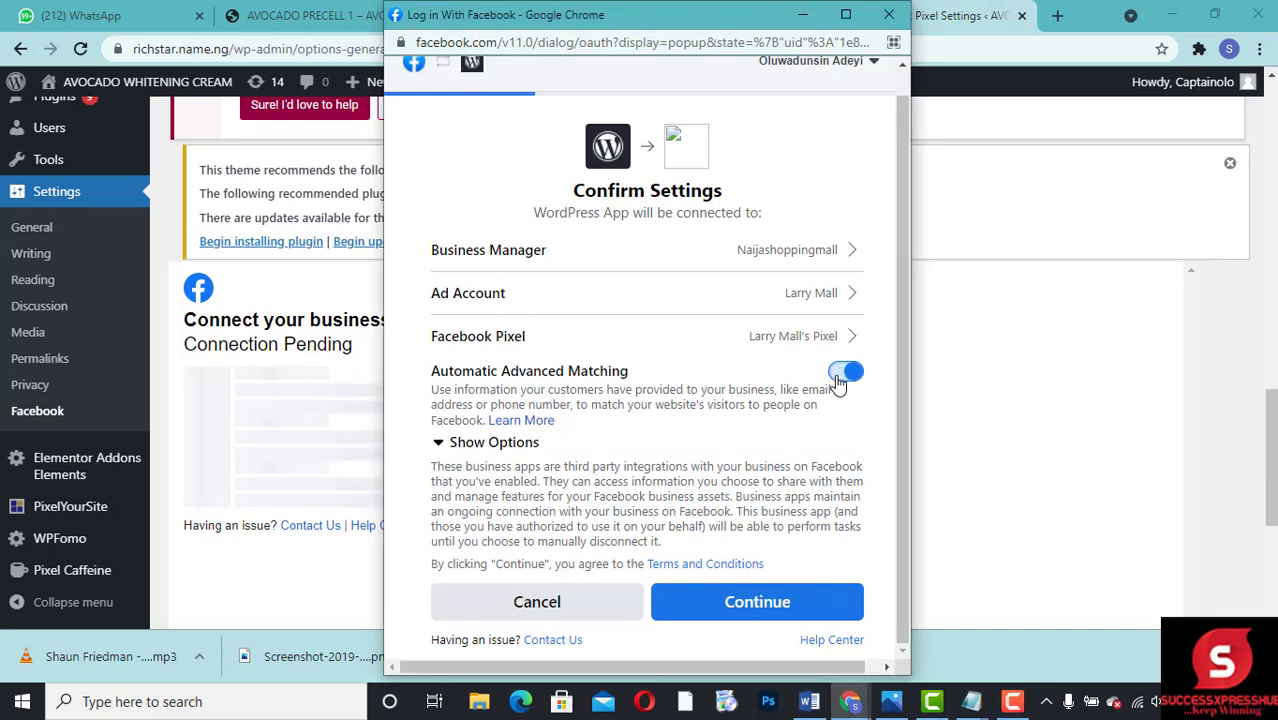
{"action": "left_click", "coordinate": [765, 620]}
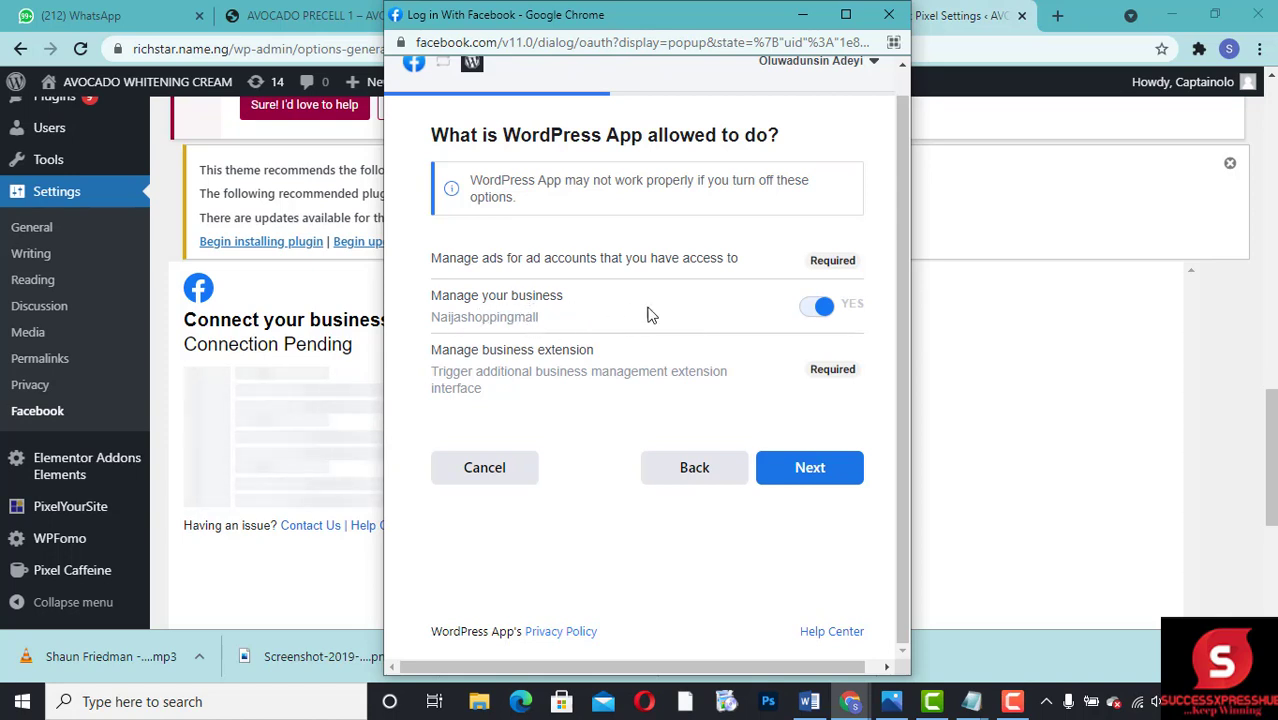
{"action": "left_click", "coordinate": [810, 470]}
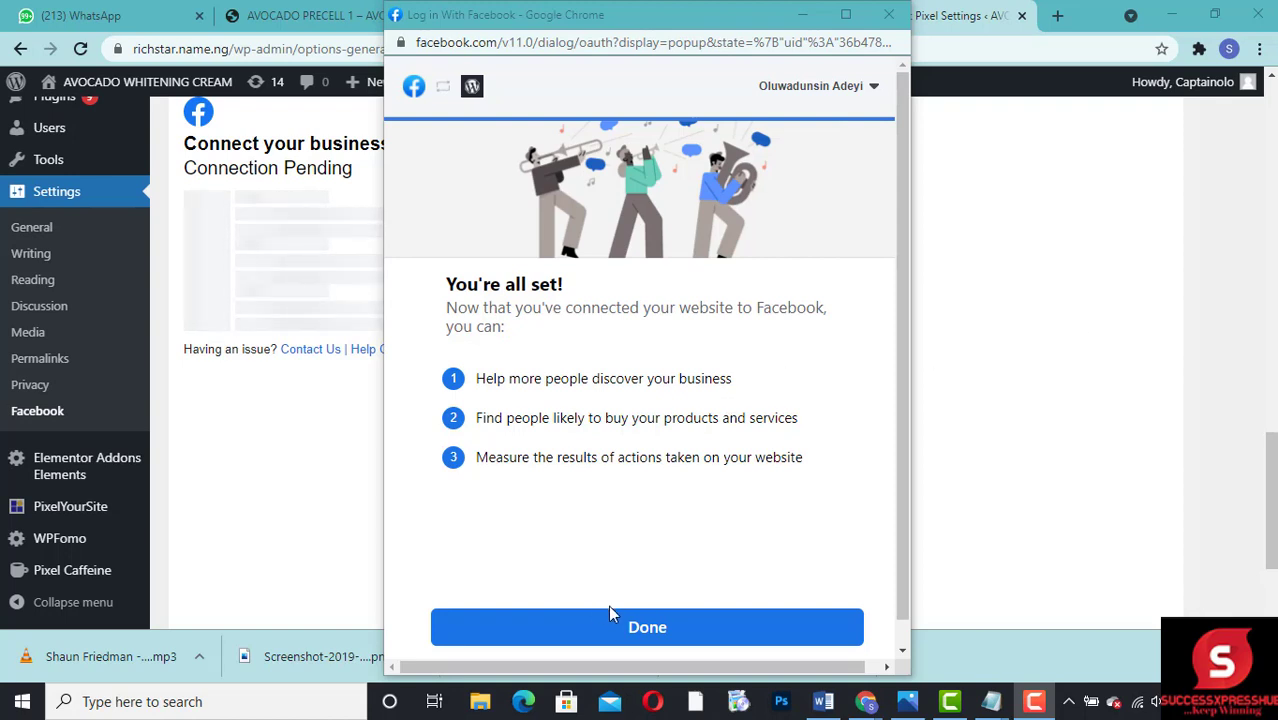
{"action": "left_click", "coordinate": [590, 638]}
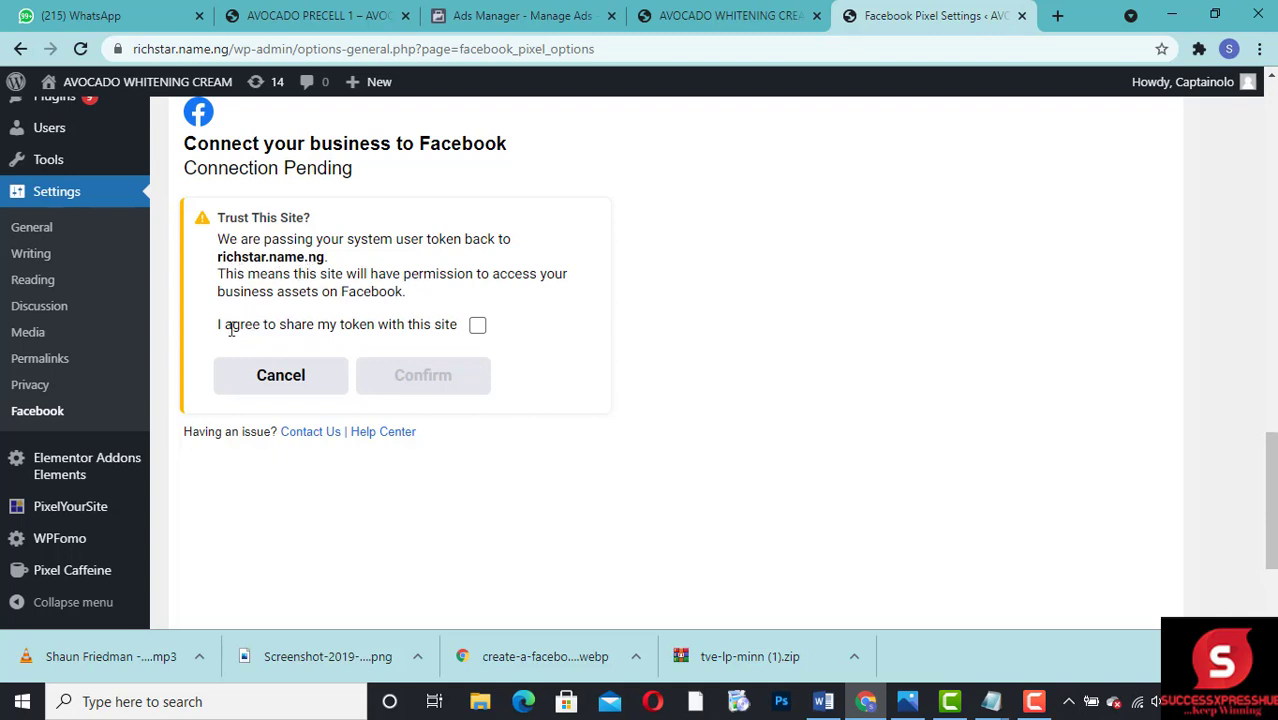
Step: Agree to share the system user token with the site, confirm the connection, and expand its connection settings
{"action": "left_click", "coordinate": [477, 326]}
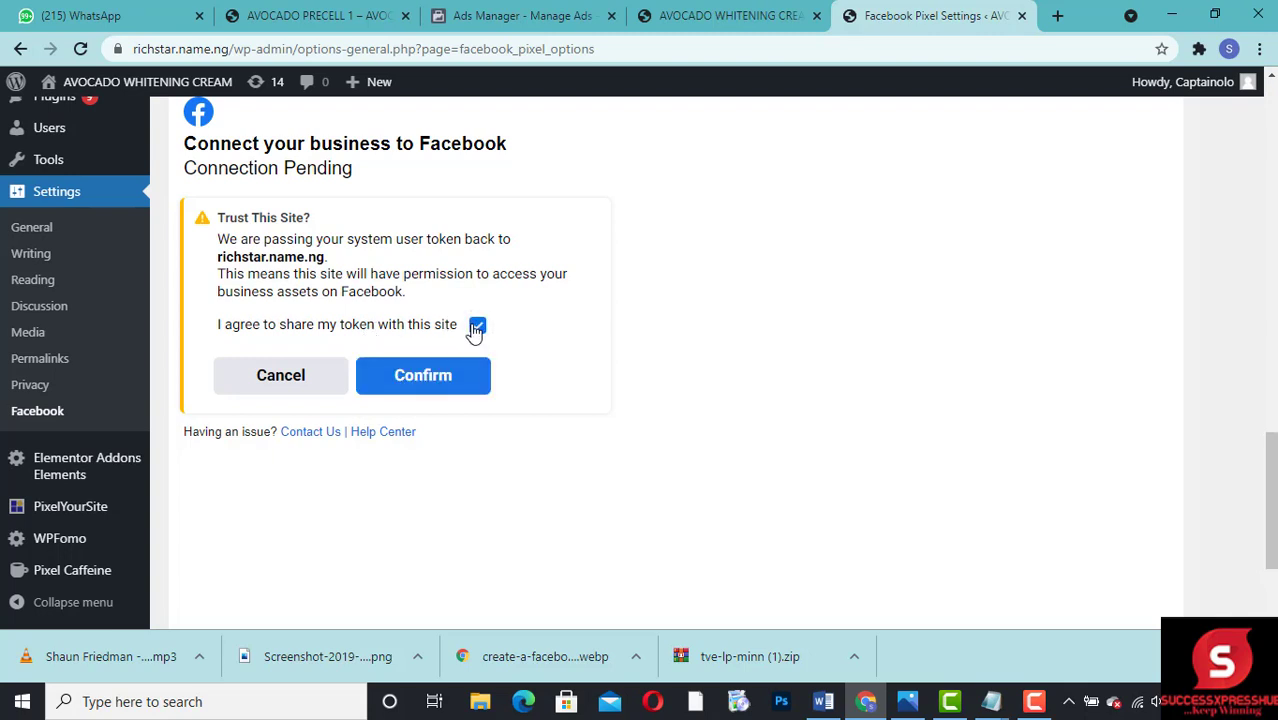
{"action": "left_click", "coordinate": [425, 377]}
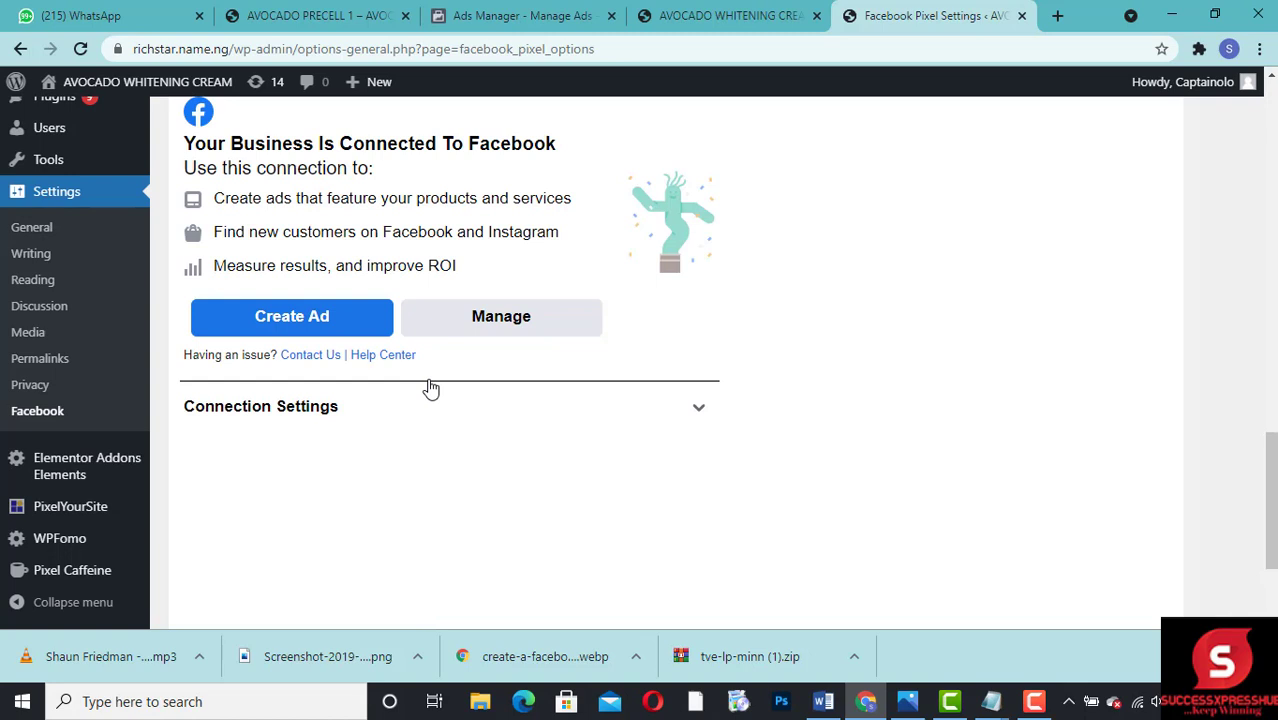
{"action": "left_click", "coordinate": [680, 408]}
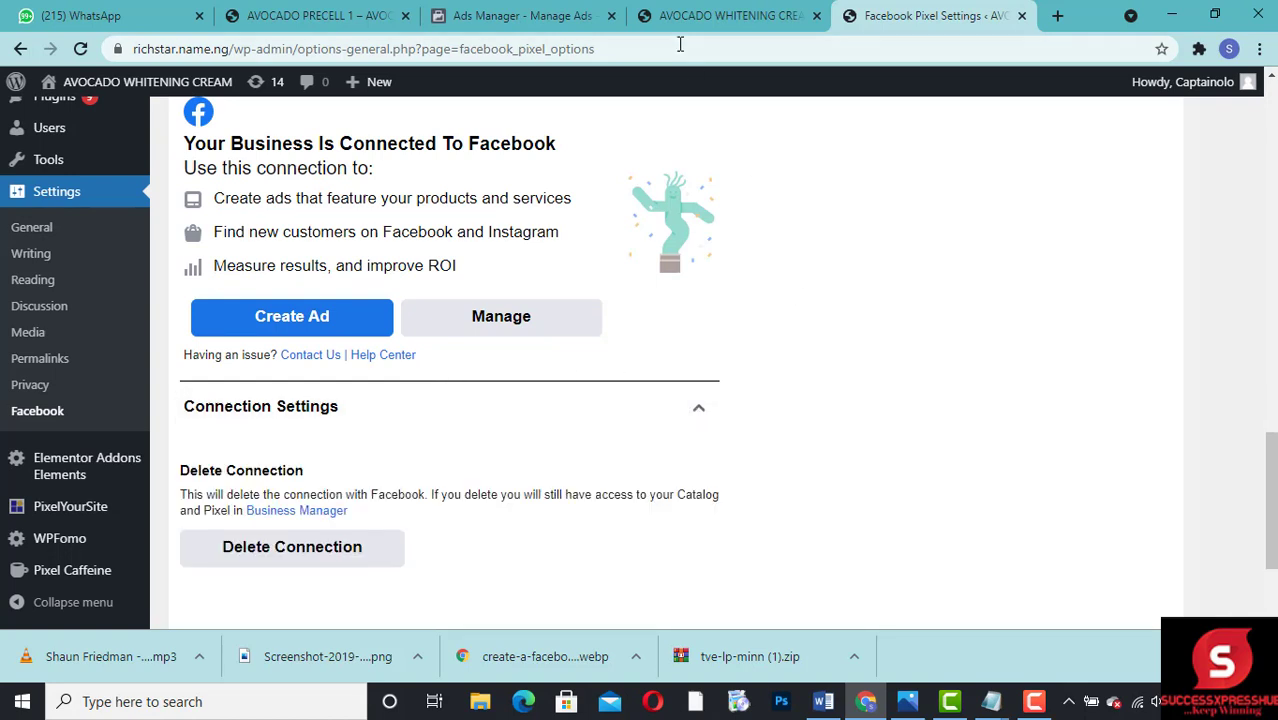
{"action": "left_click", "coordinate": [510, 19]}
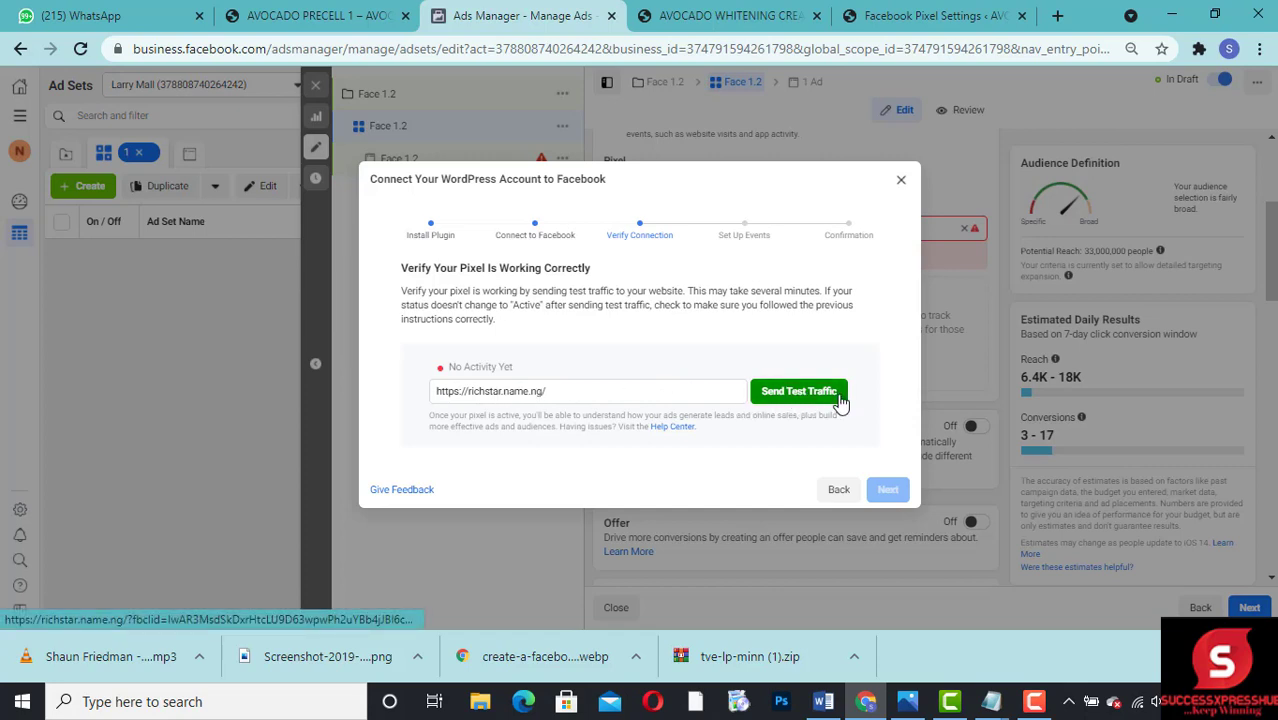
{"action": "left_click", "coordinate": [801, 397]}
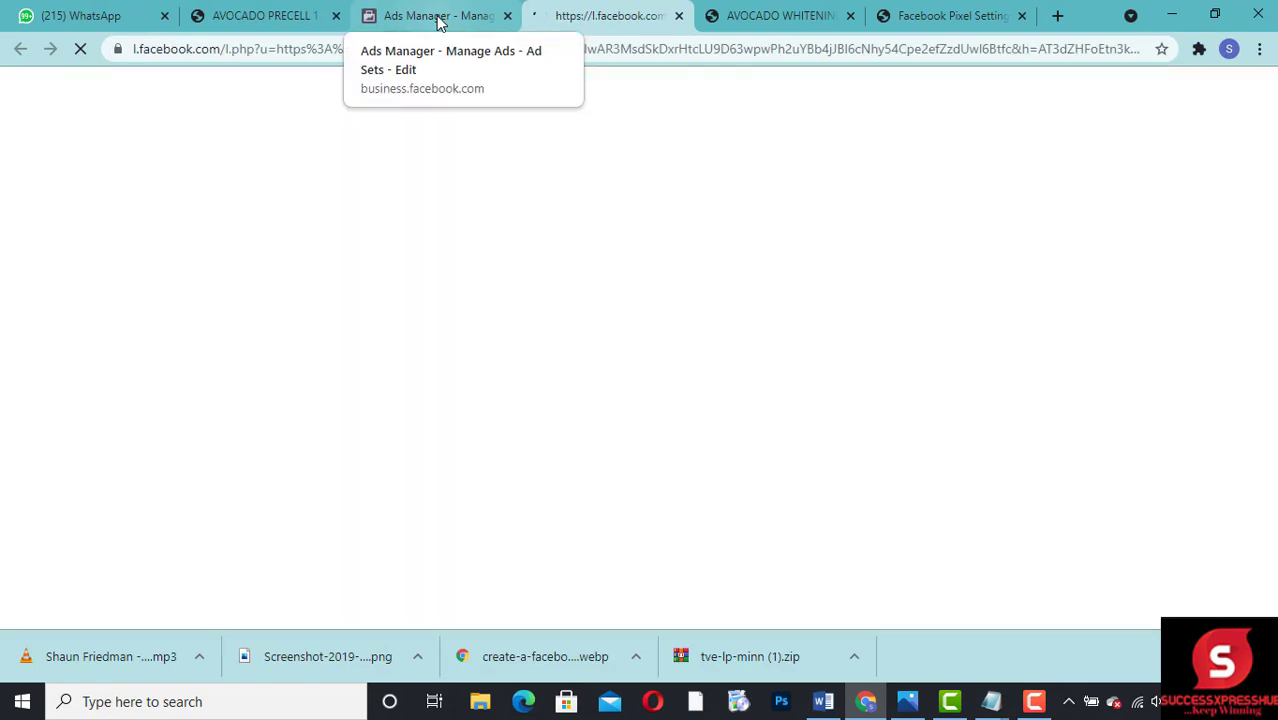
{"action": "left_click", "coordinate": [437, 22]}
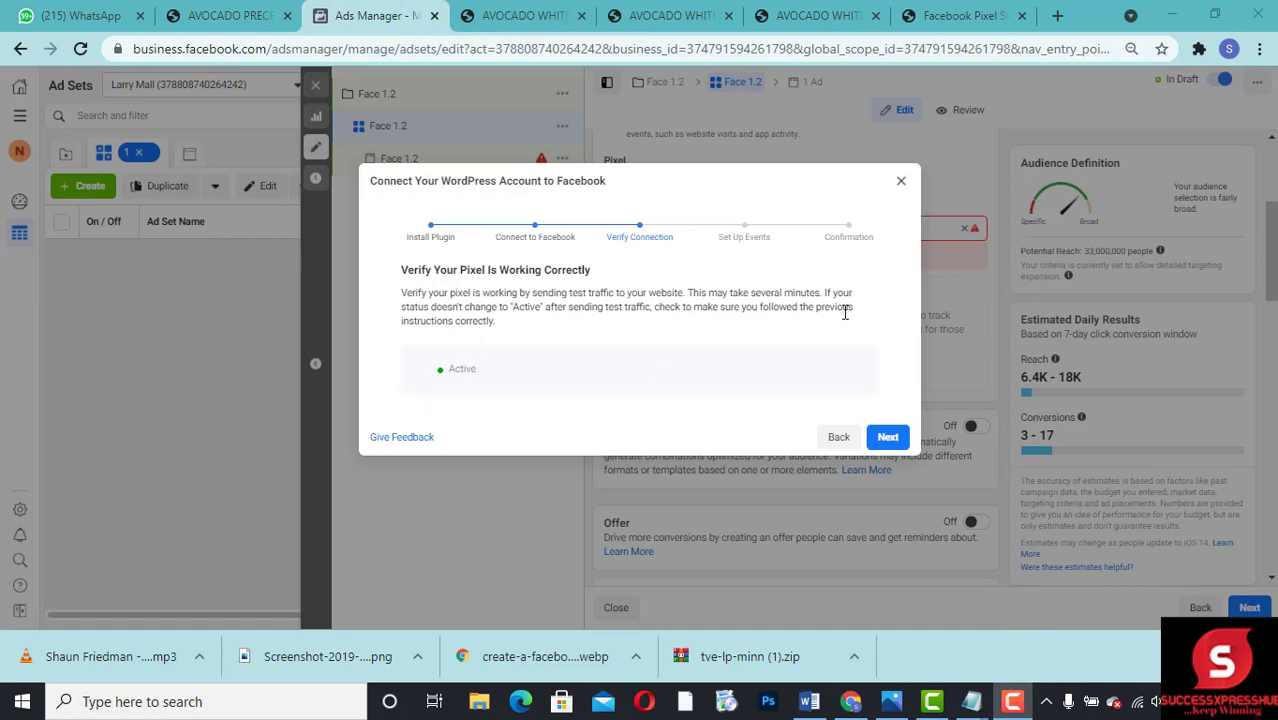
{"action": "left_click", "coordinate": [886, 439]}
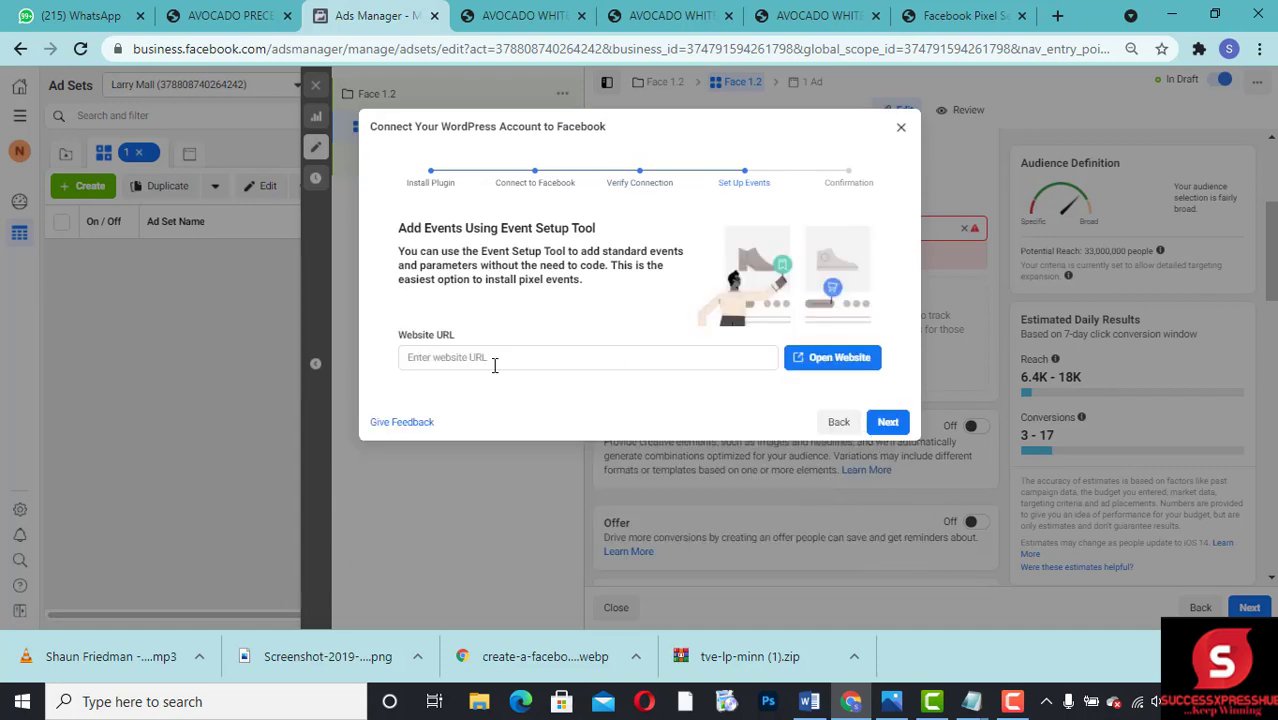
{"action": "left_click", "coordinate": [511, 360]}
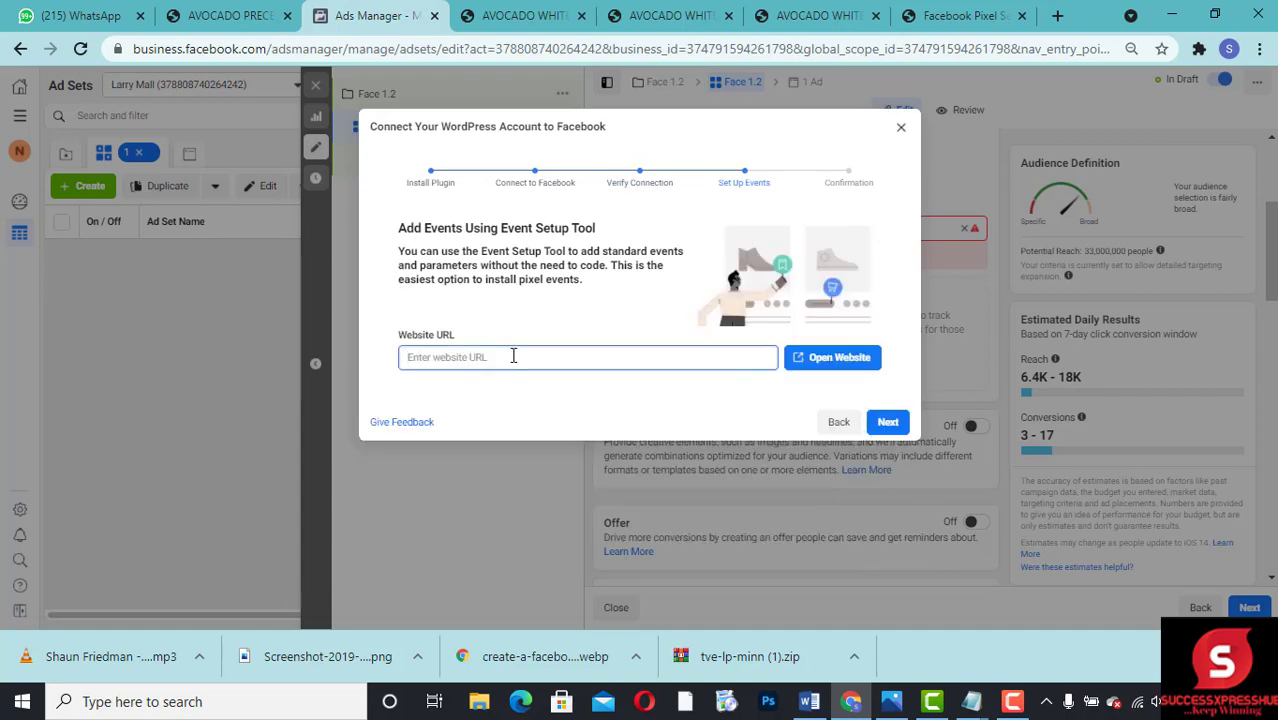
{"action": "left_click", "coordinate": [552, 16]}
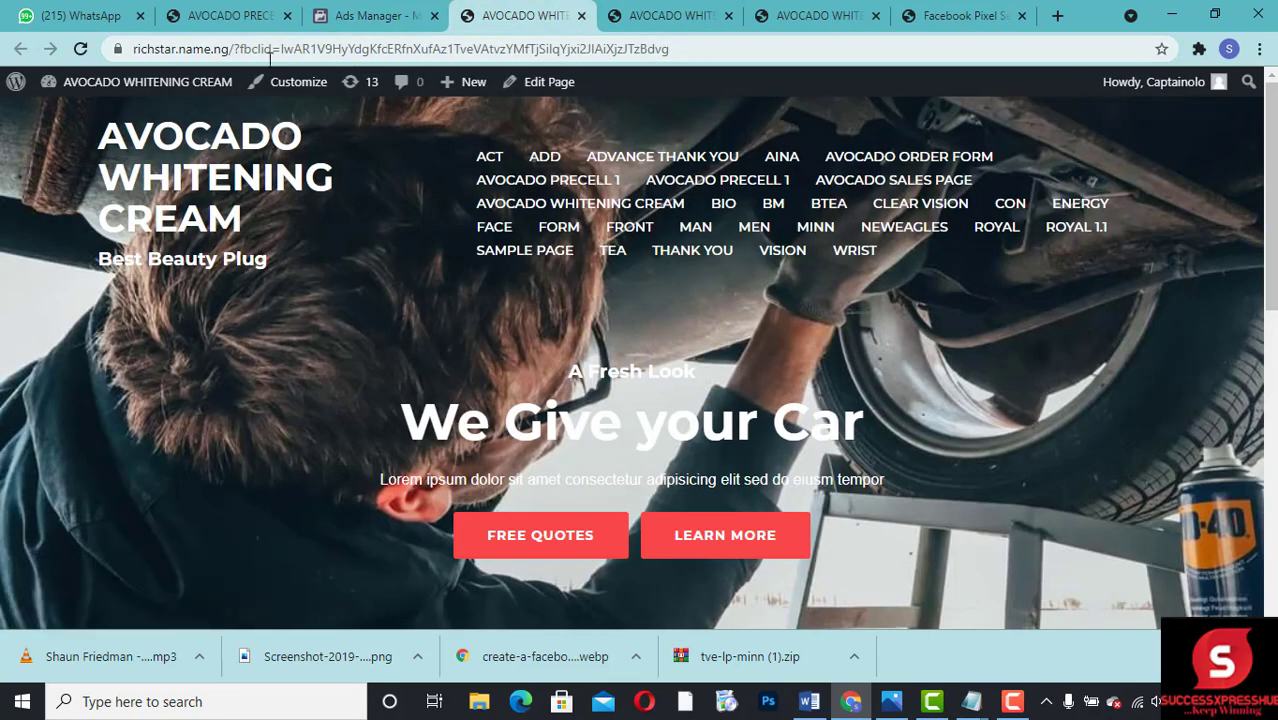
{"action": "left_click_drag", "start_coordinate": [222, 49], "coordinate": [87, 51]}
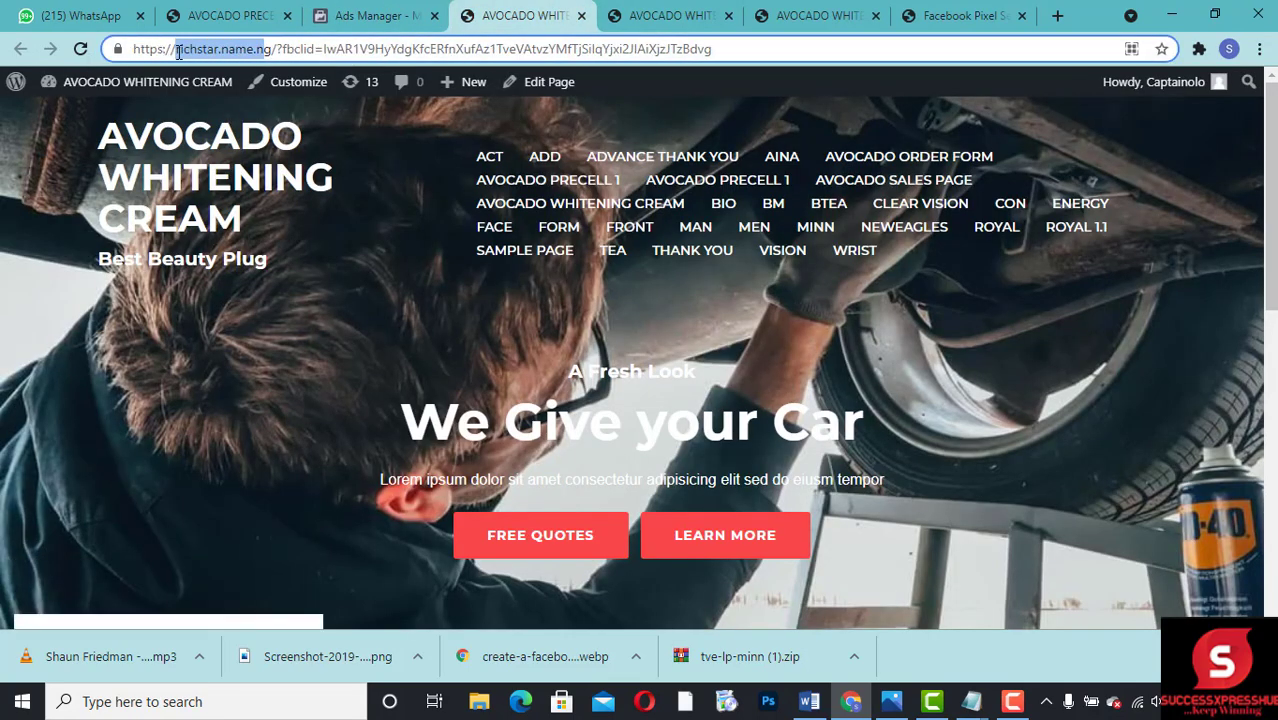
{"action": "left_click_drag", "start_coordinate": [281, 49], "coordinate": [177, 49]}
{"action": "left_click", "coordinate": [255, 49]}
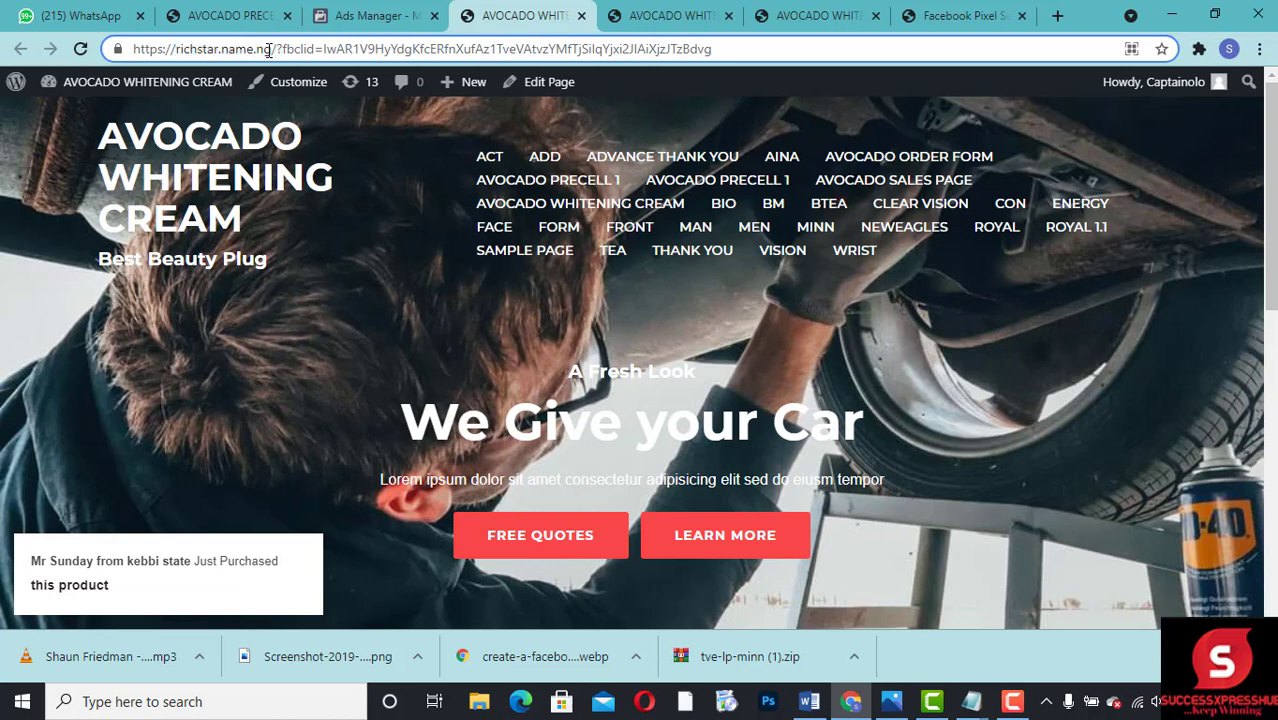
{"action": "left_click_drag", "start_coordinate": [269, 50], "coordinate": [118, 51]}
{"action": "key", "text": "ctrl+c"}
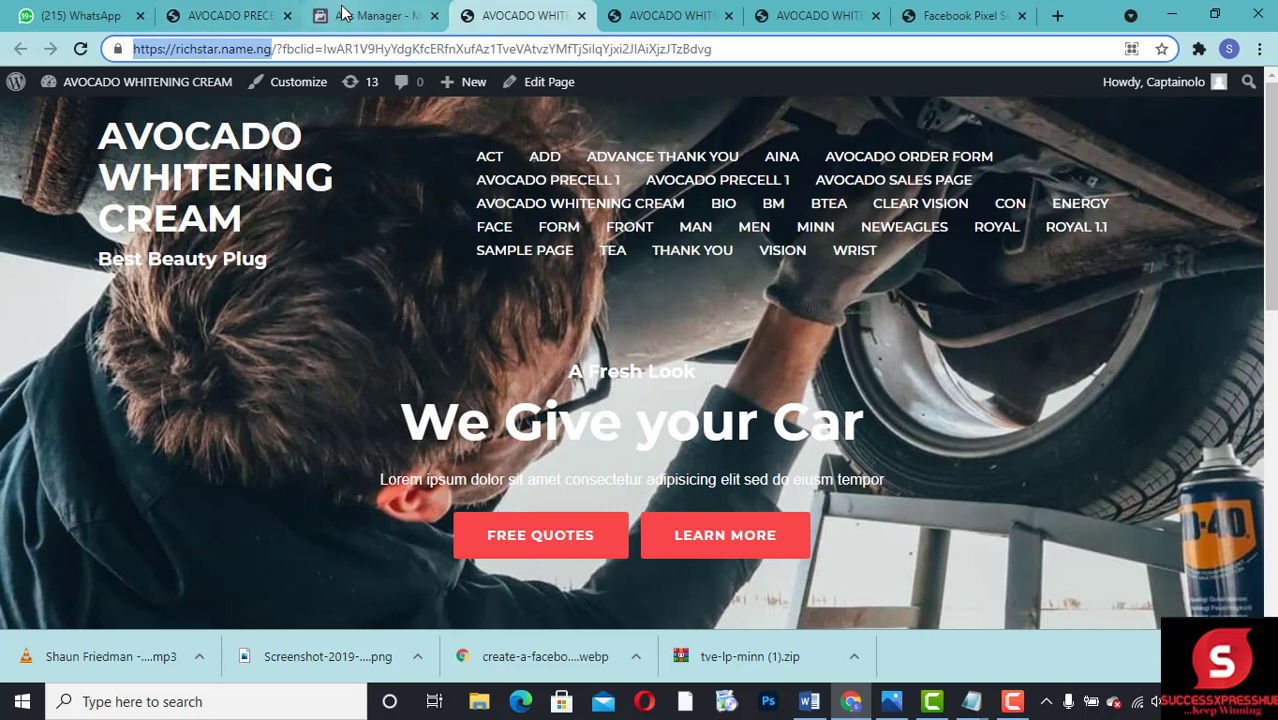
{"action": "left_click", "coordinate": [378, 15]}
{"action": "left_click", "coordinate": [535, 358]}
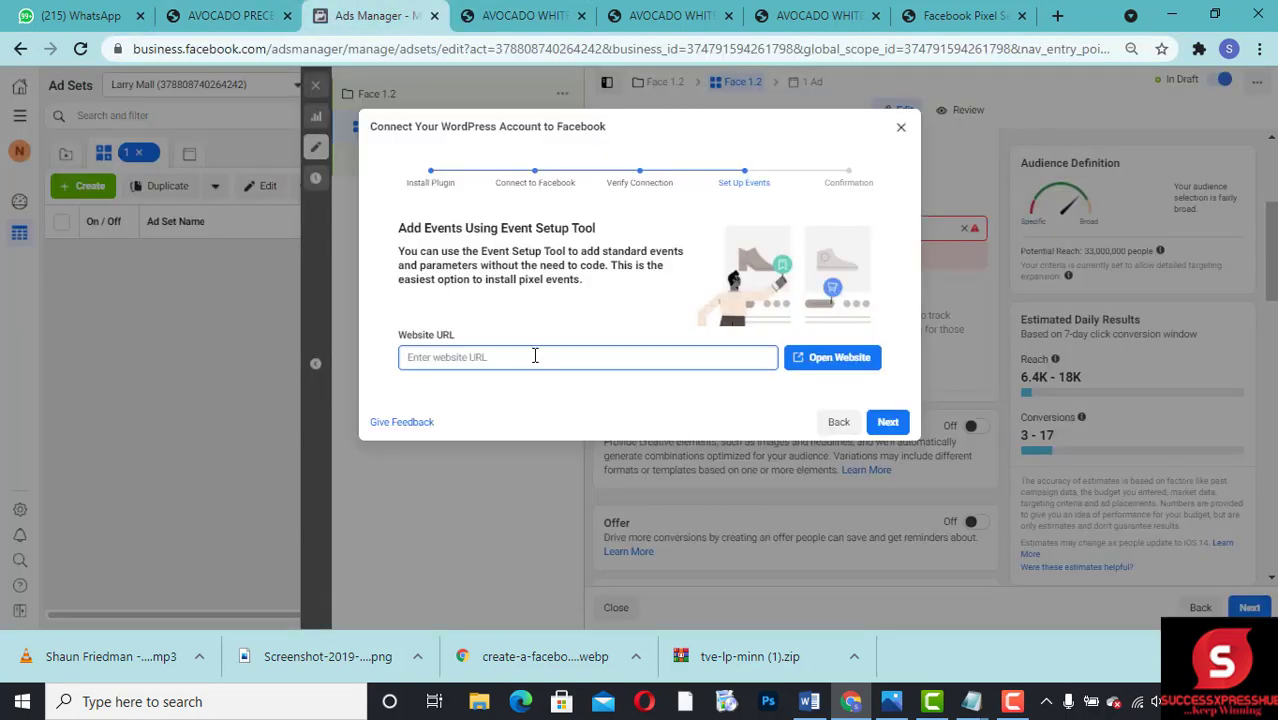
{"action": "key", "text": "ctrl+v"}
{"action": "left_click", "coordinate": [792, 360]}
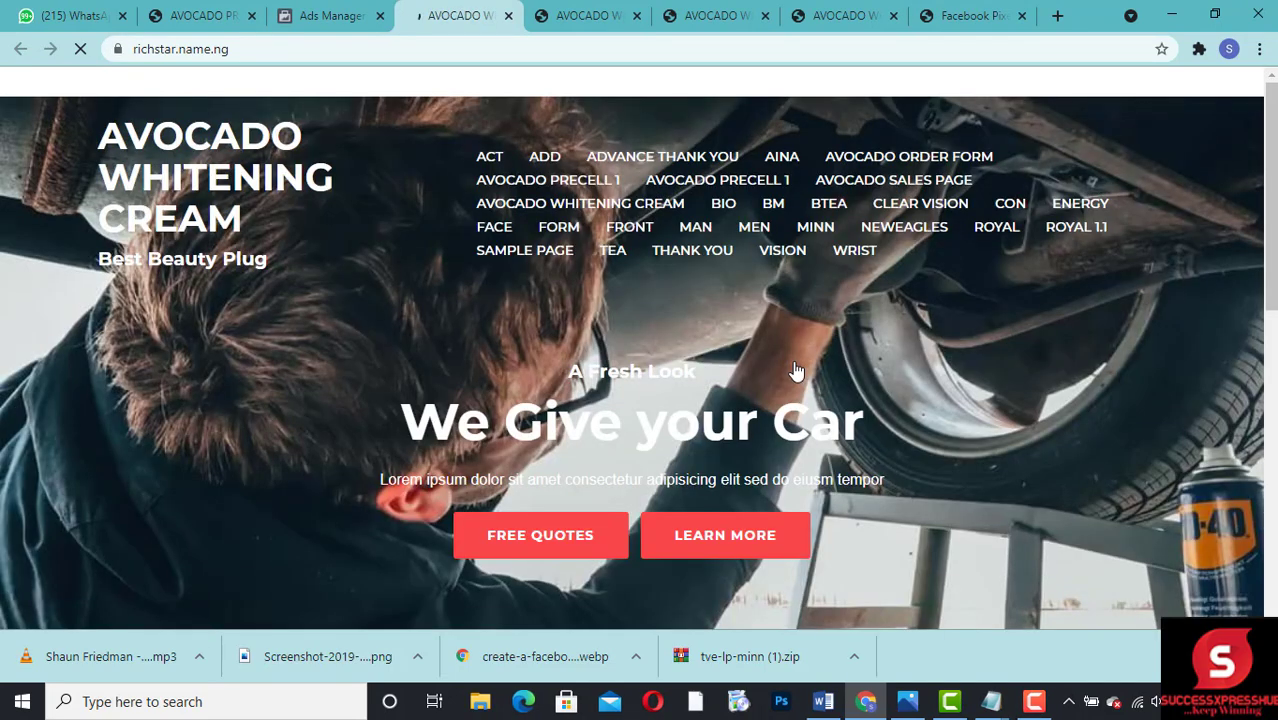
{"action": "left_click", "coordinate": [333, 18]}
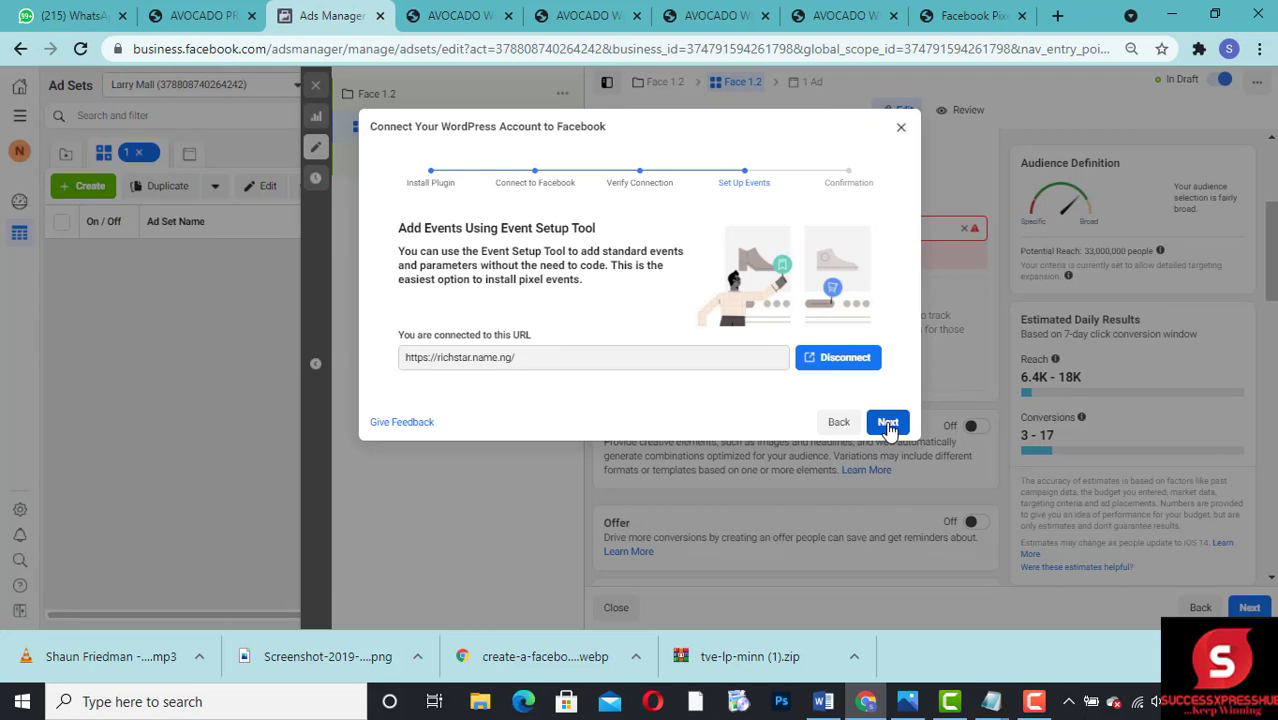
{"action": "left_click", "coordinate": [888, 424]}
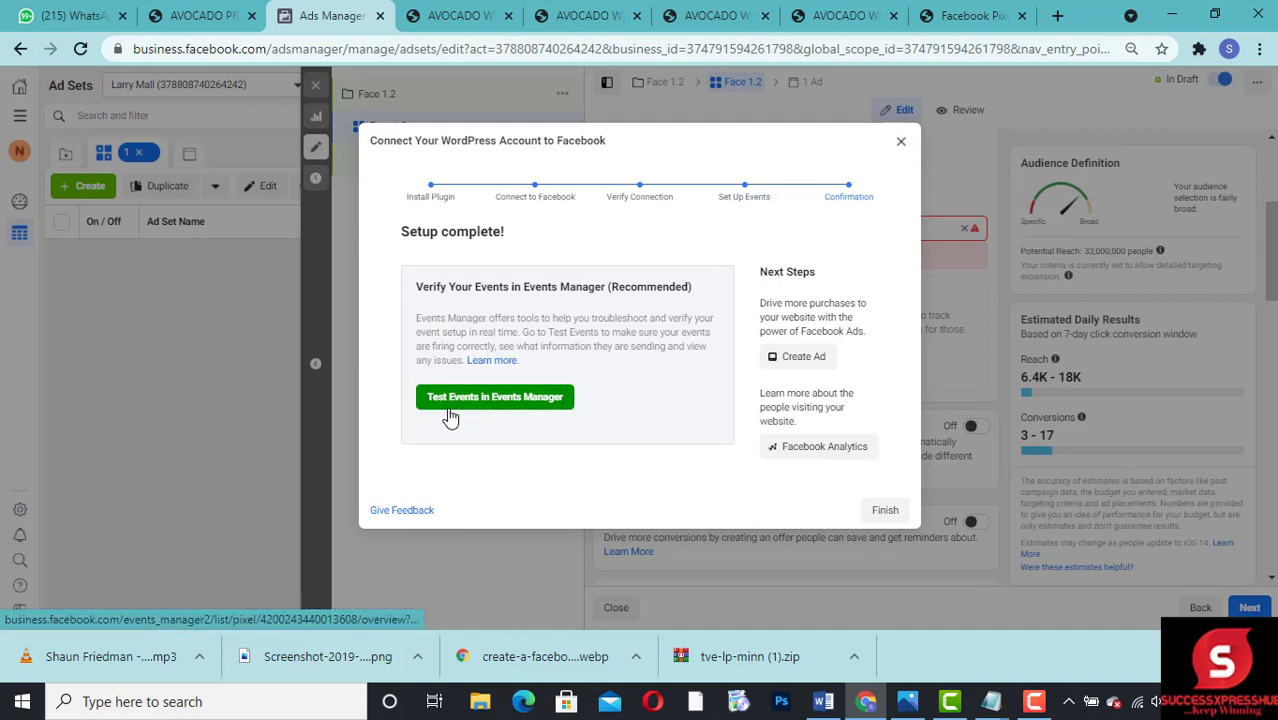
{"action": "left_click", "coordinate": [502, 400]}
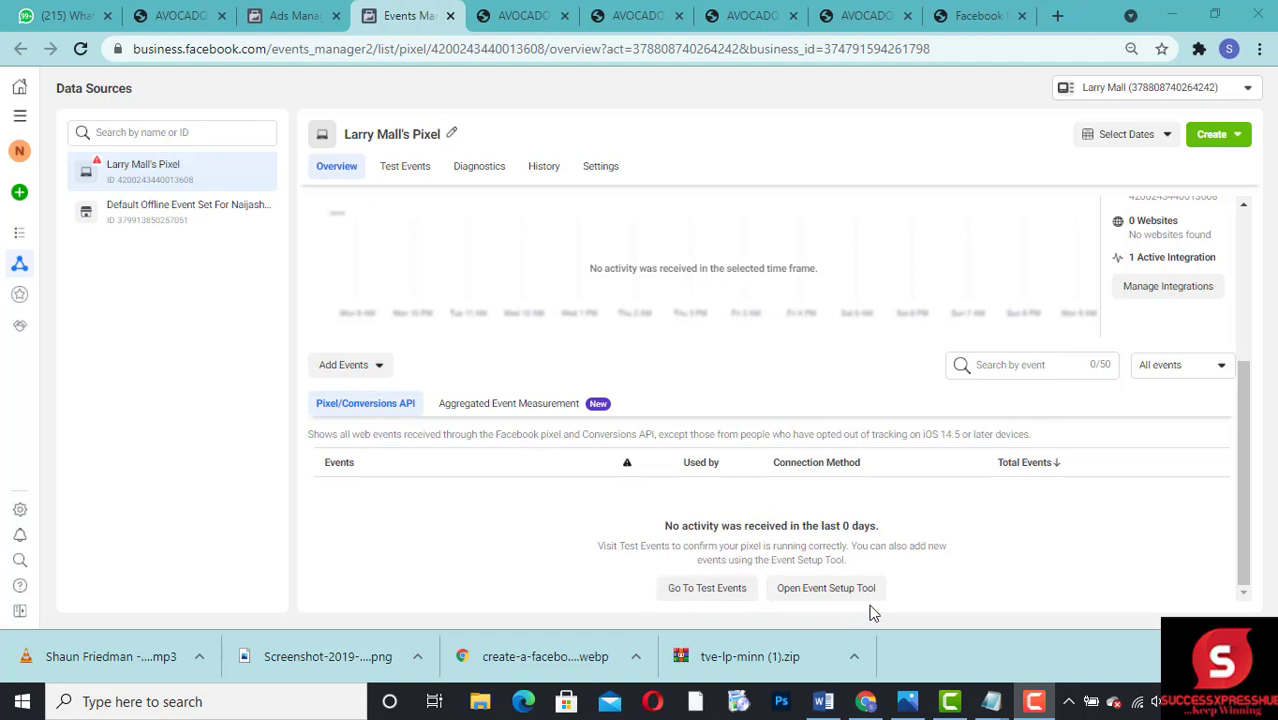
{"action": "left_click", "coordinate": [710, 589]}
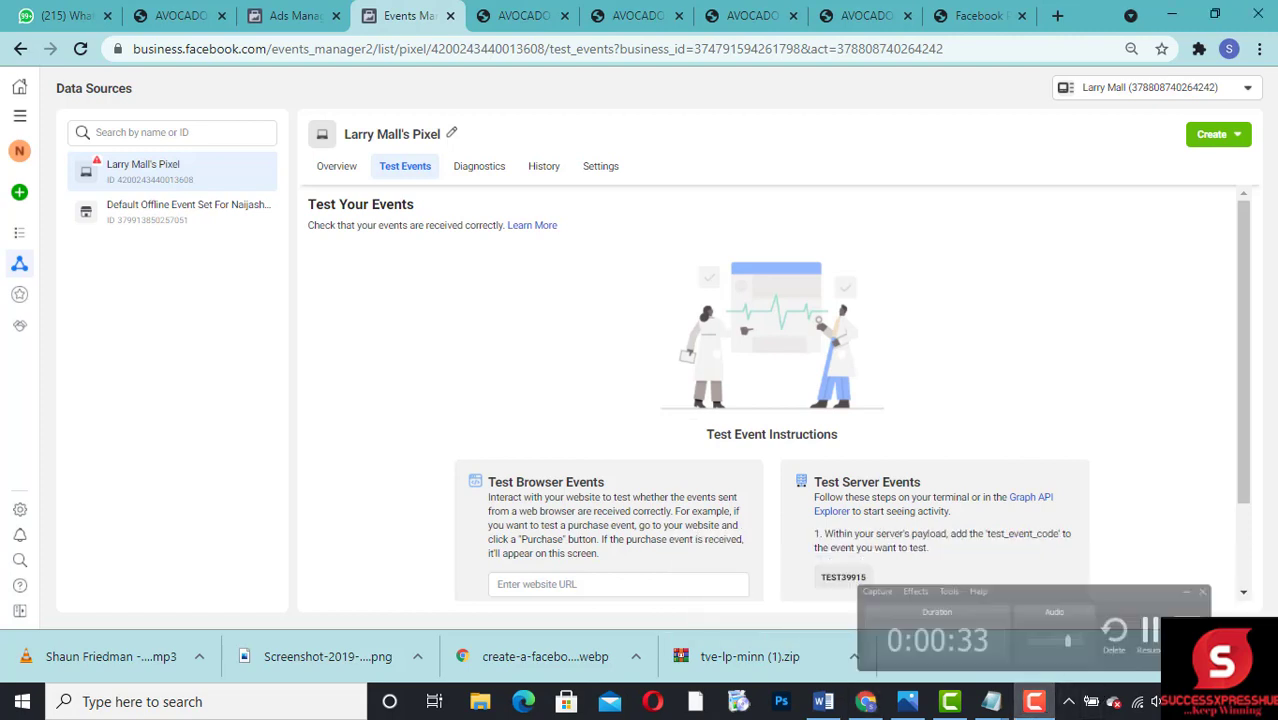
{"action": "left_click", "coordinate": [538, 584]}
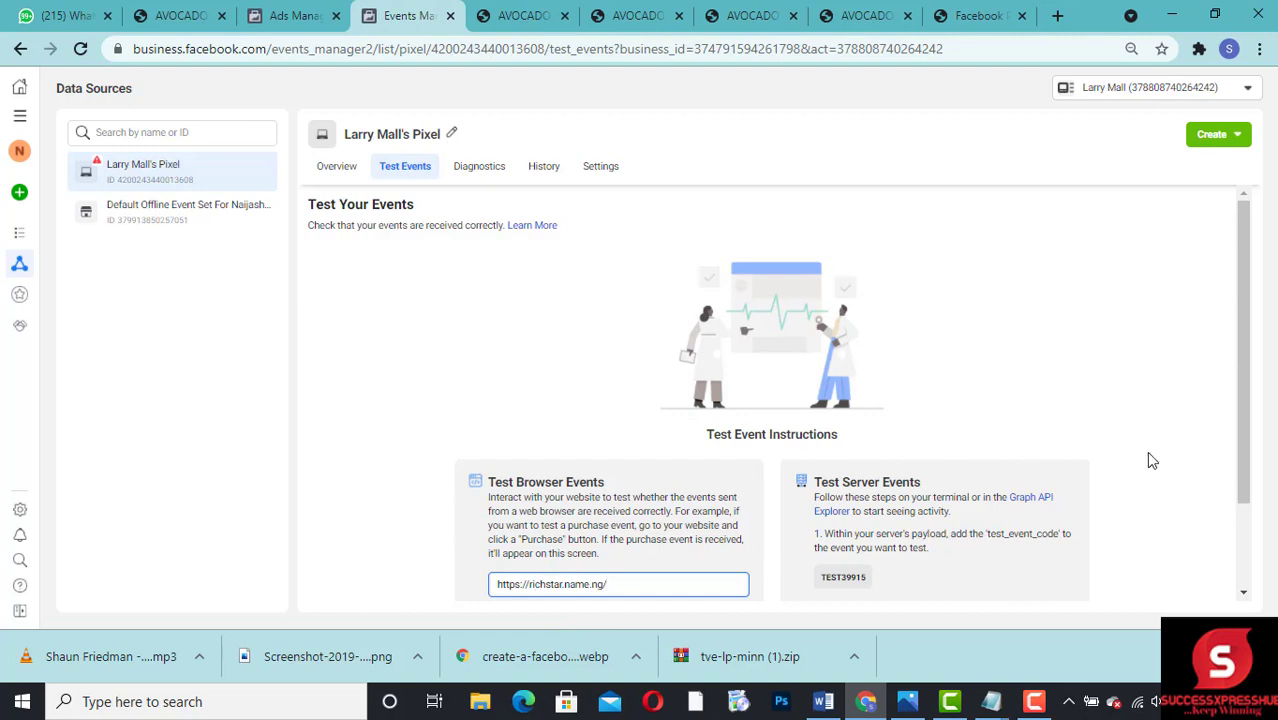
{"action": "left_click_drag", "start_coordinate": [1247, 400], "coordinate": [1257, 491]}
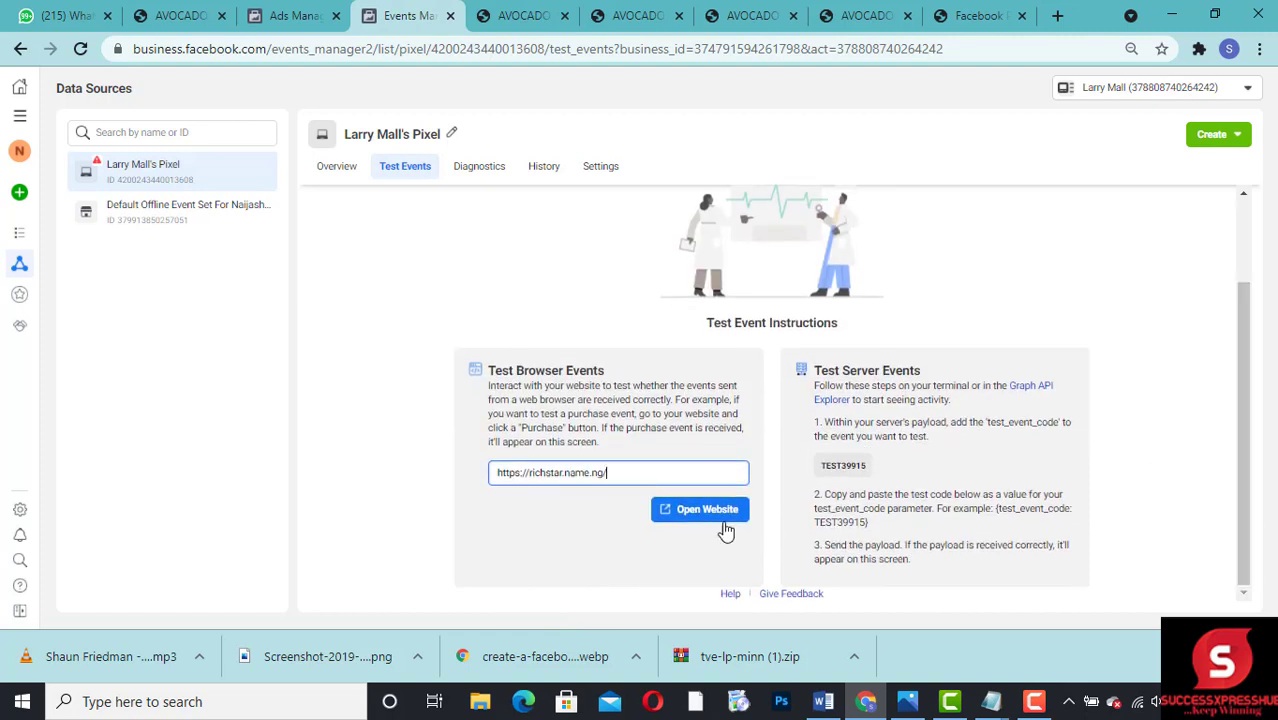
{"action": "left_click", "coordinate": [674, 527]}
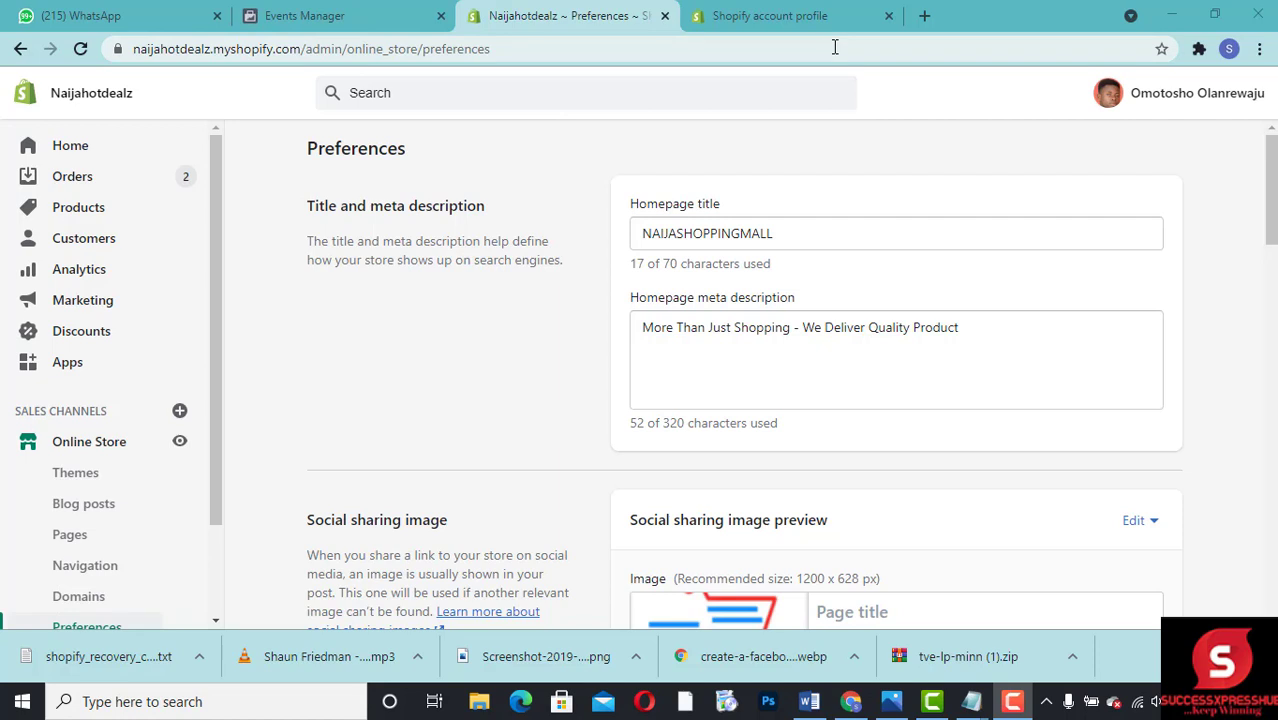
Step: Return to Events Manager and copy the pixel's ID from the data sources list
{"action": "left_click", "coordinate": [315, 25]}
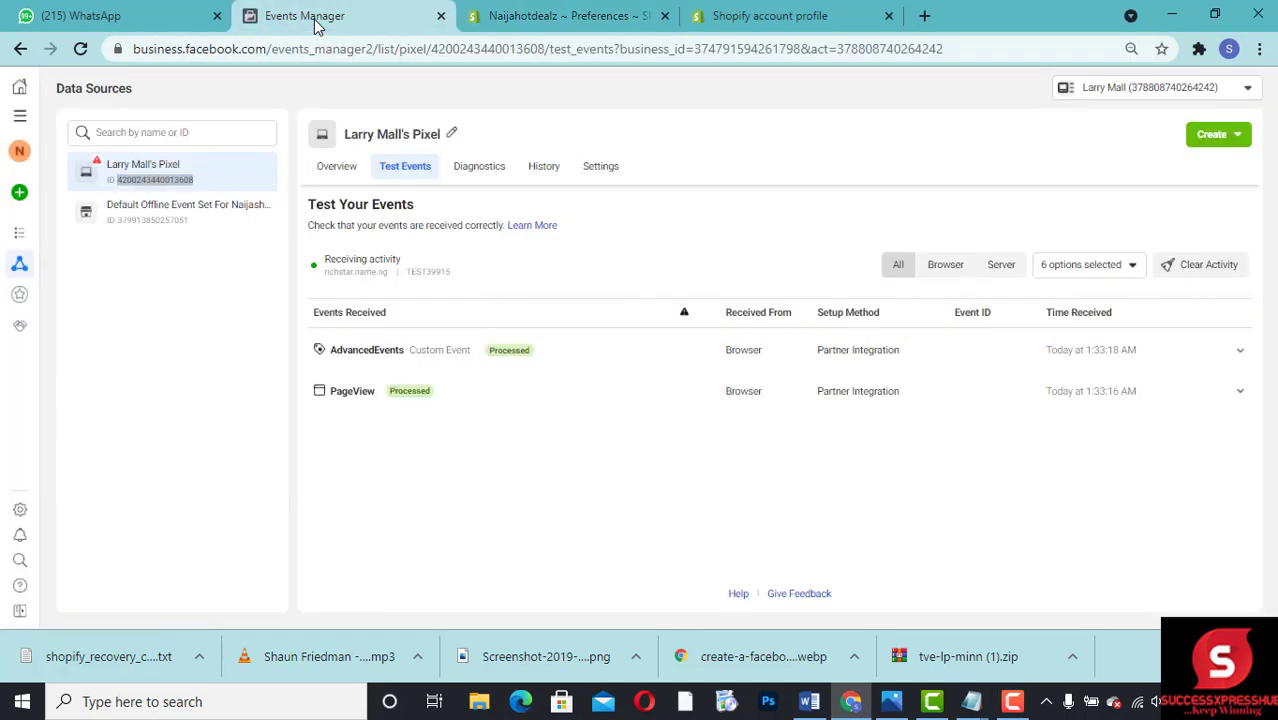
{"action": "left_click", "coordinate": [186, 335]}
{"action": "left_click_drag", "start_coordinate": [116, 180], "coordinate": [195, 188]}
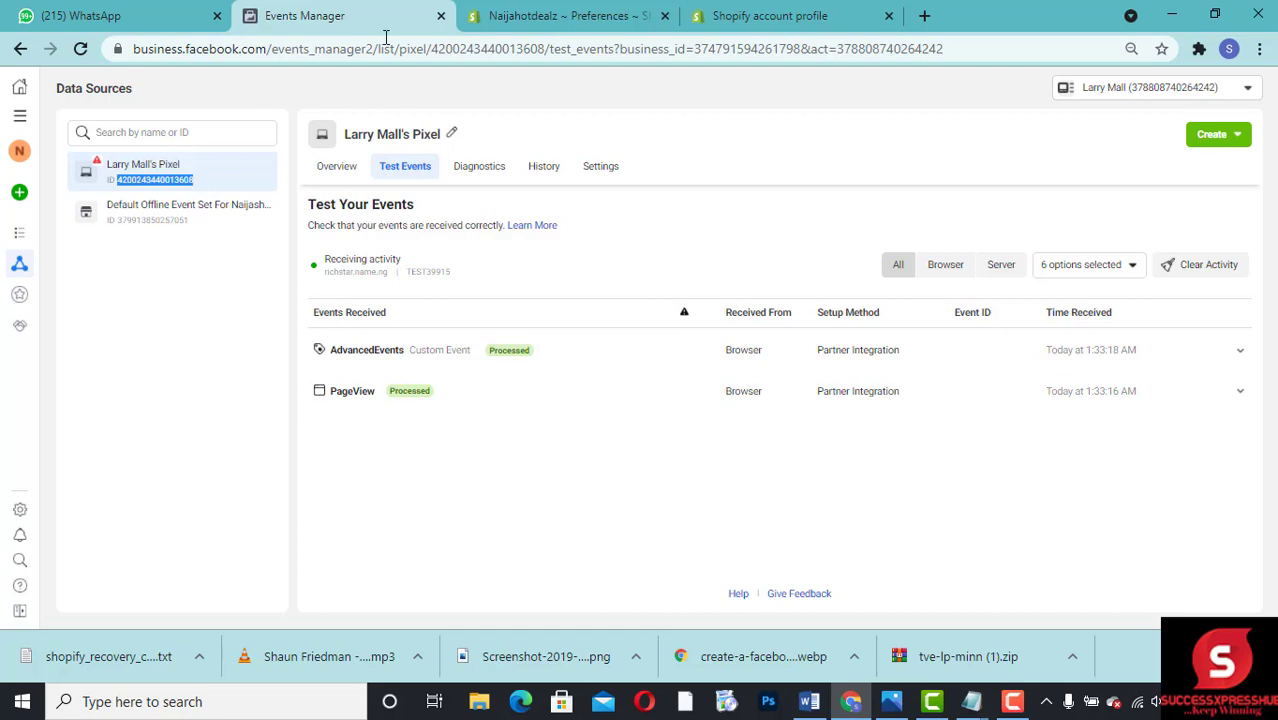
Step: Switch to the Naijahotdealz Shopify store's Preferences page and go to the Facebook Pixel section
{"action": "left_click", "coordinate": [555, 12]}
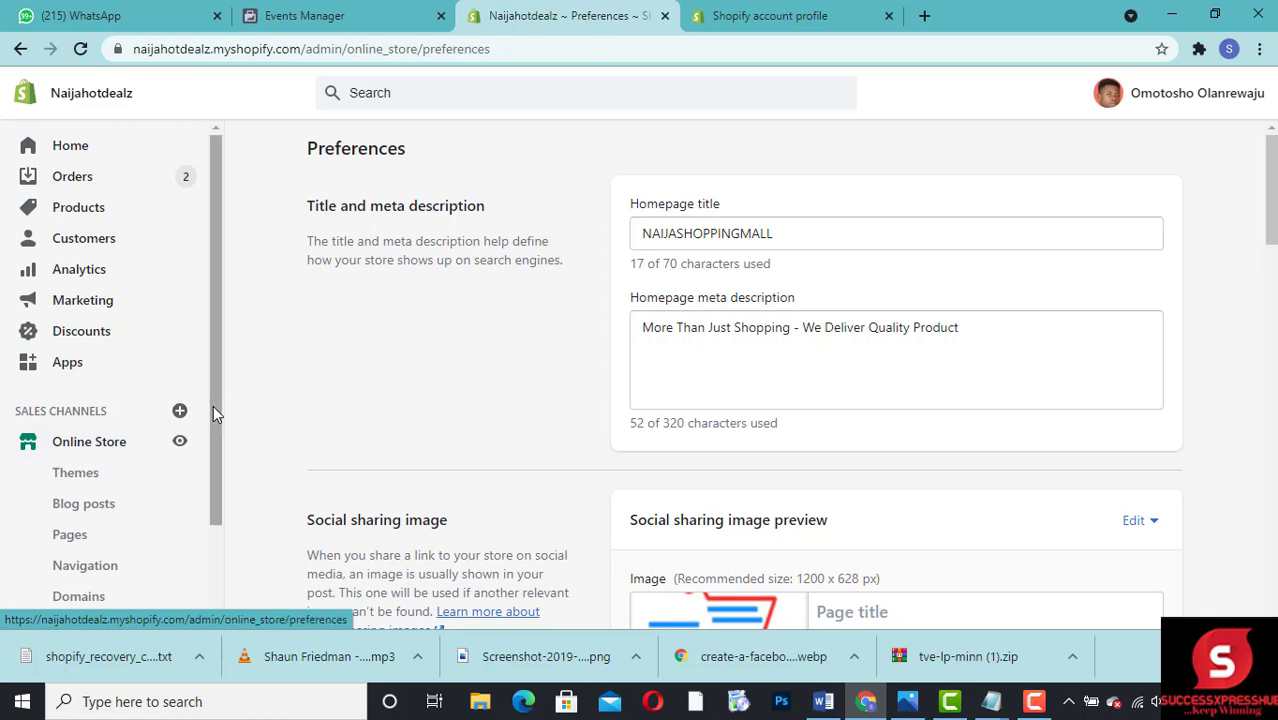
{"action": "left_click_drag", "start_coordinate": [213, 405], "coordinate": [208, 501]}
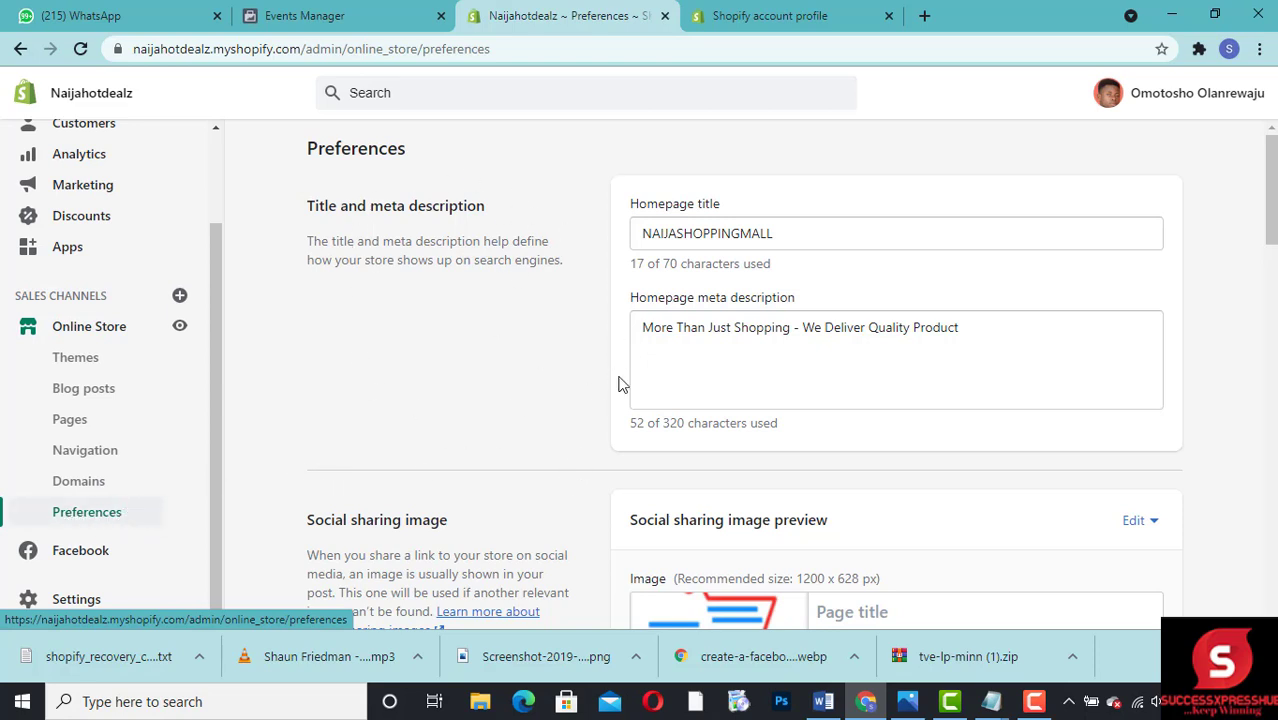
{"action": "left_click_drag", "start_coordinate": [1270, 214], "coordinate": [1274, 350]}
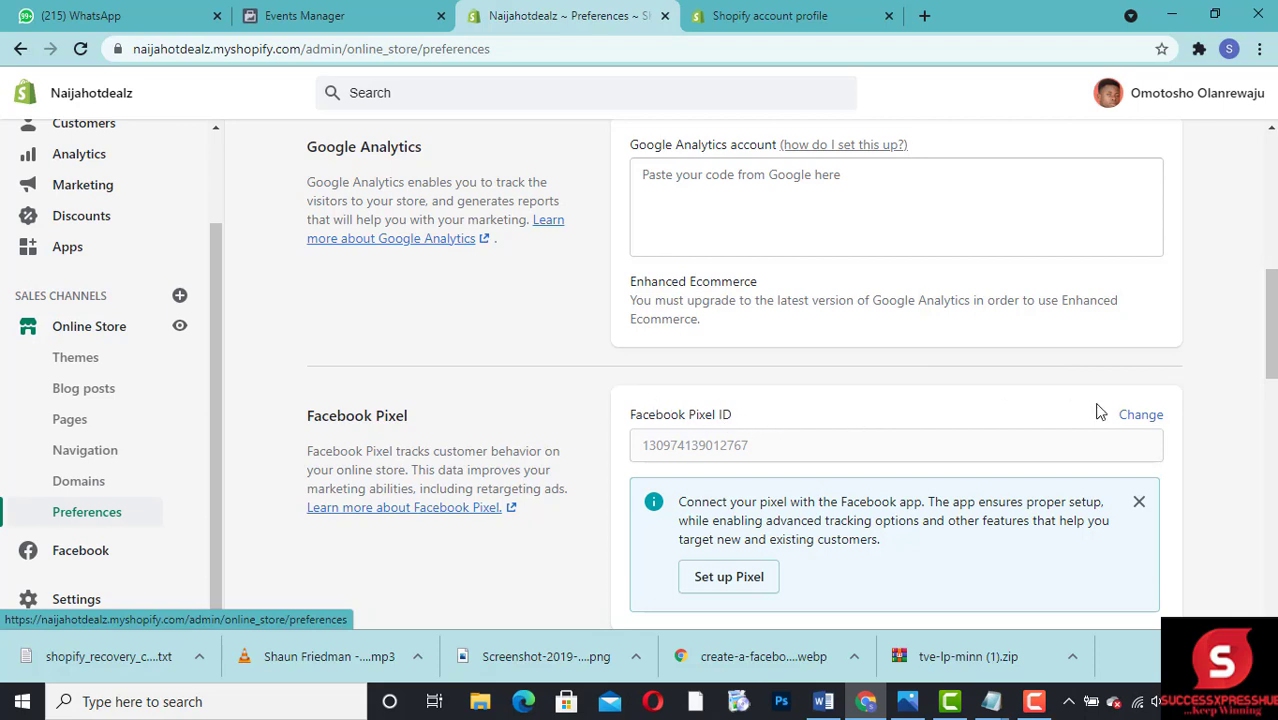
Step: Try to replace the store's existing Facebook Pixel ID with the ID copied from Events Manager
{"action": "left_click", "coordinate": [1141, 424]}
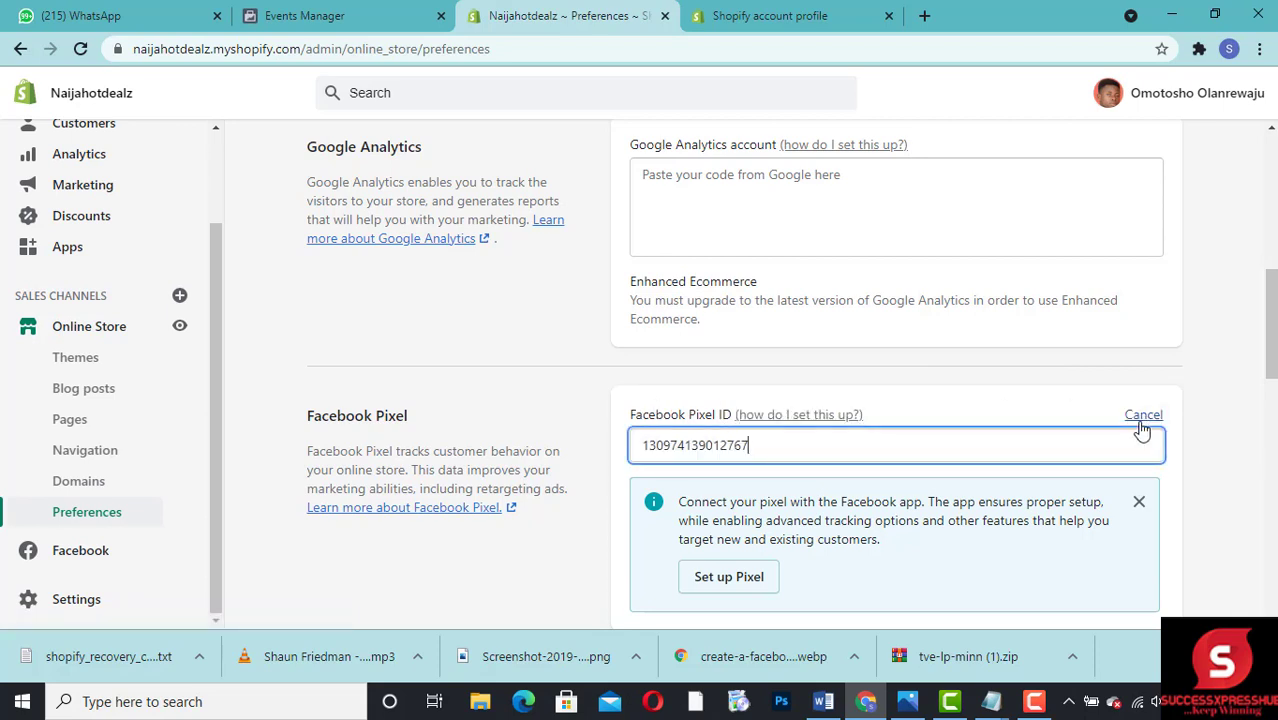
{"action": "key", "text": "ctrl+a"}
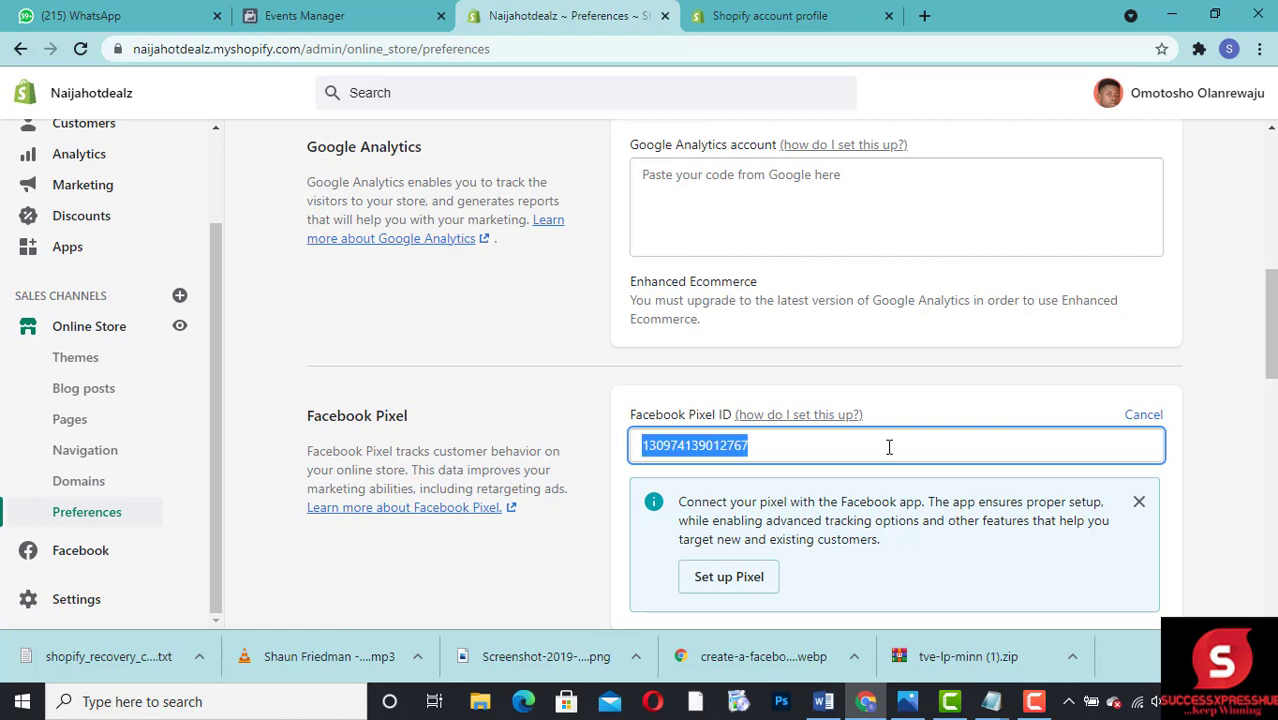
{"action": "key", "text": "ctrl+v"}
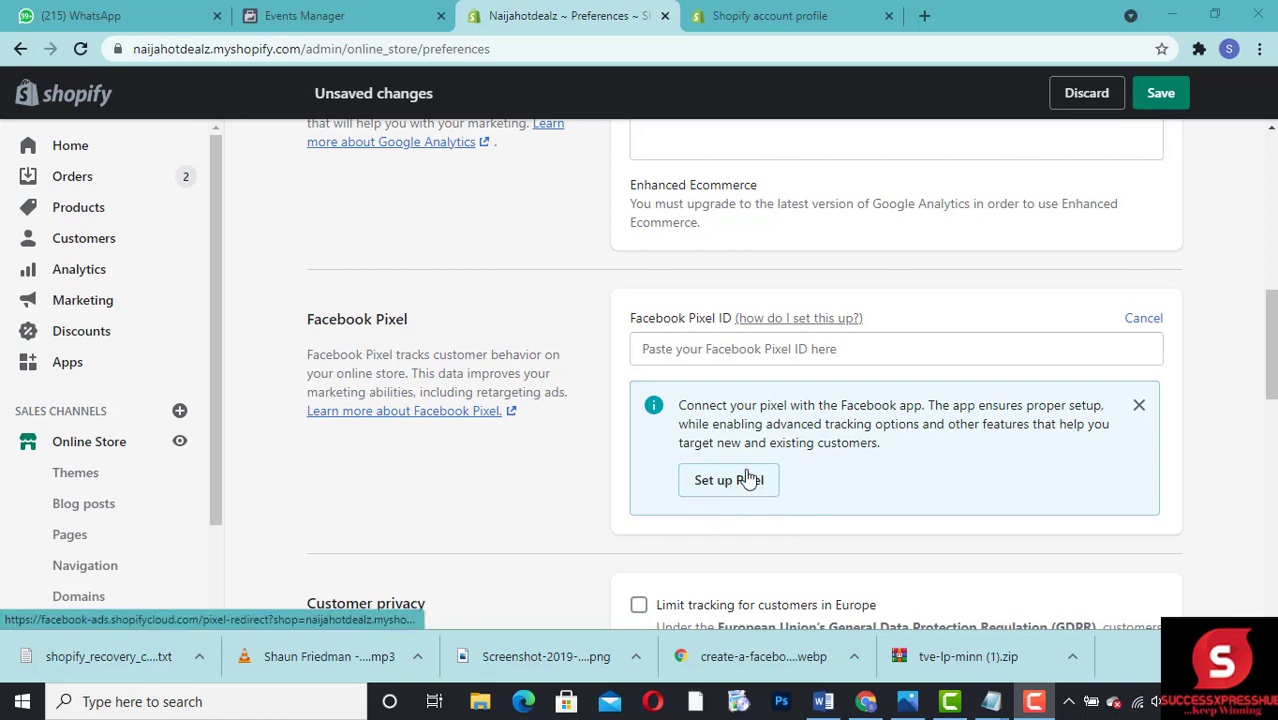
Step: Start the pixel setup through Shopify's Facebook app, leaving the preferences changes unsaved, and review the permissions the app requests
{"action": "left_click", "coordinate": [709, 488]}
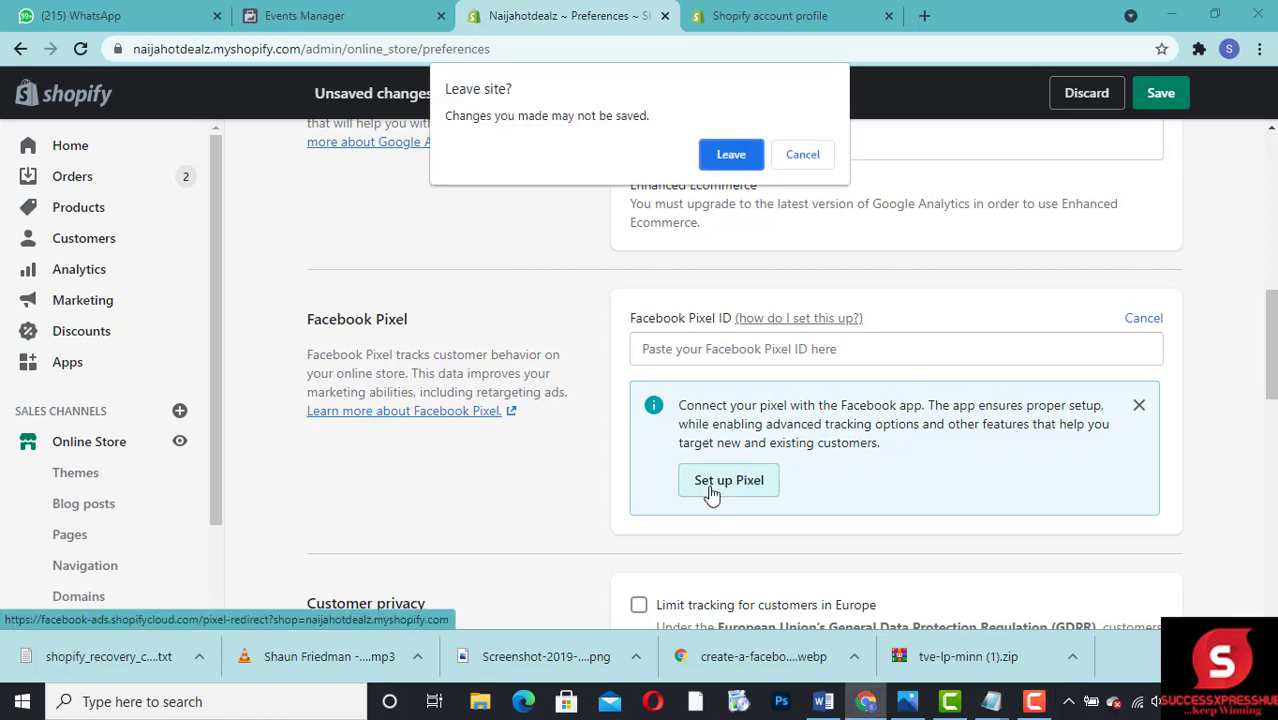
{"action": "left_click", "coordinate": [805, 155]}
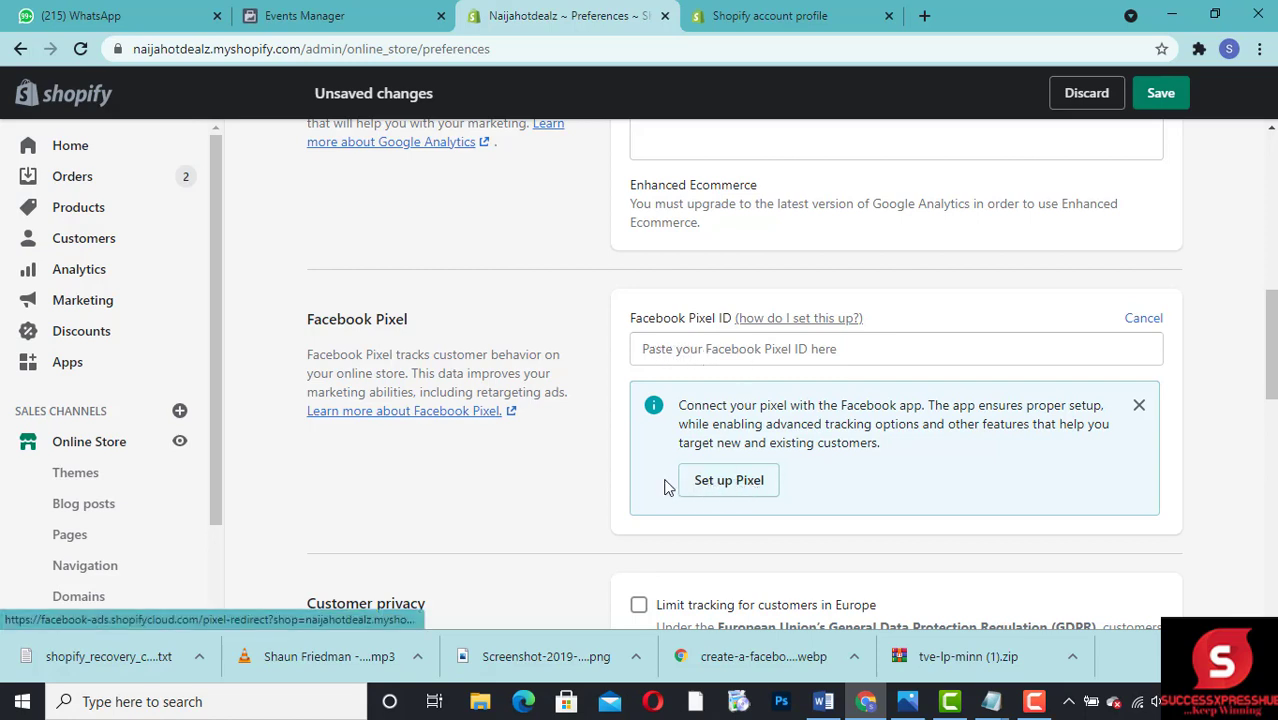
{"action": "left_click", "coordinate": [738, 495]}
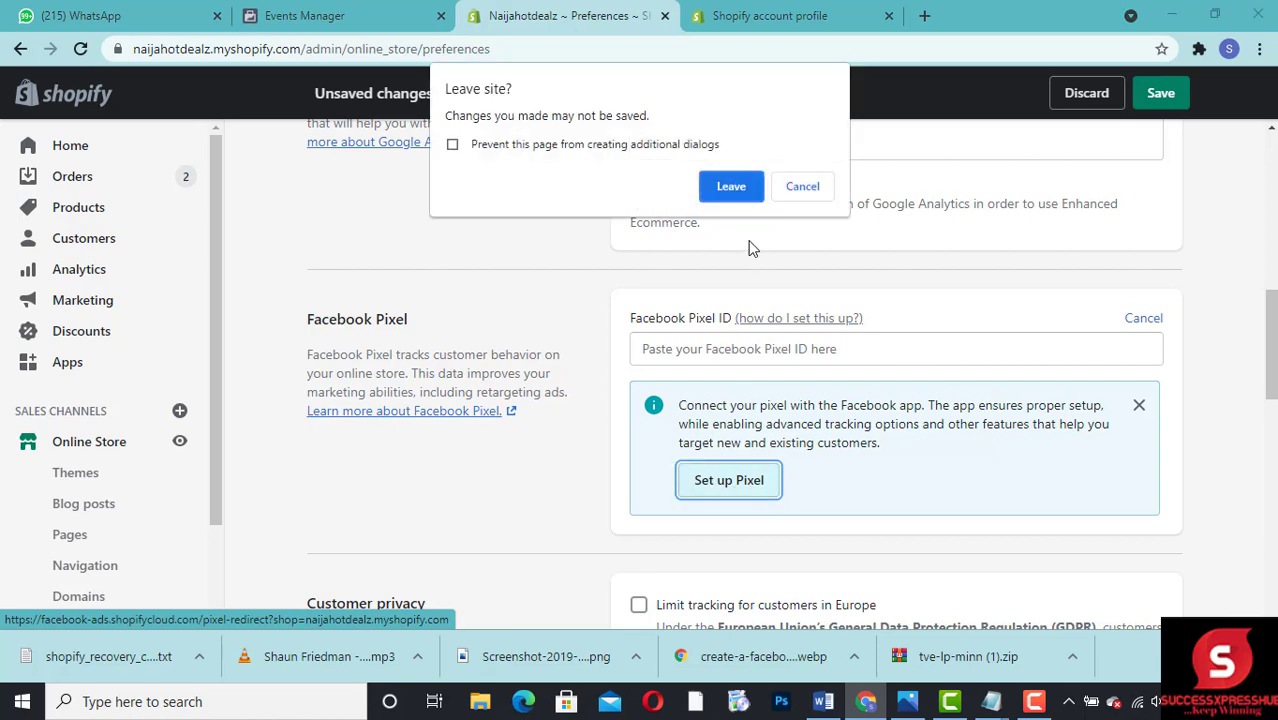
{"action": "left_click", "coordinate": [731, 192]}
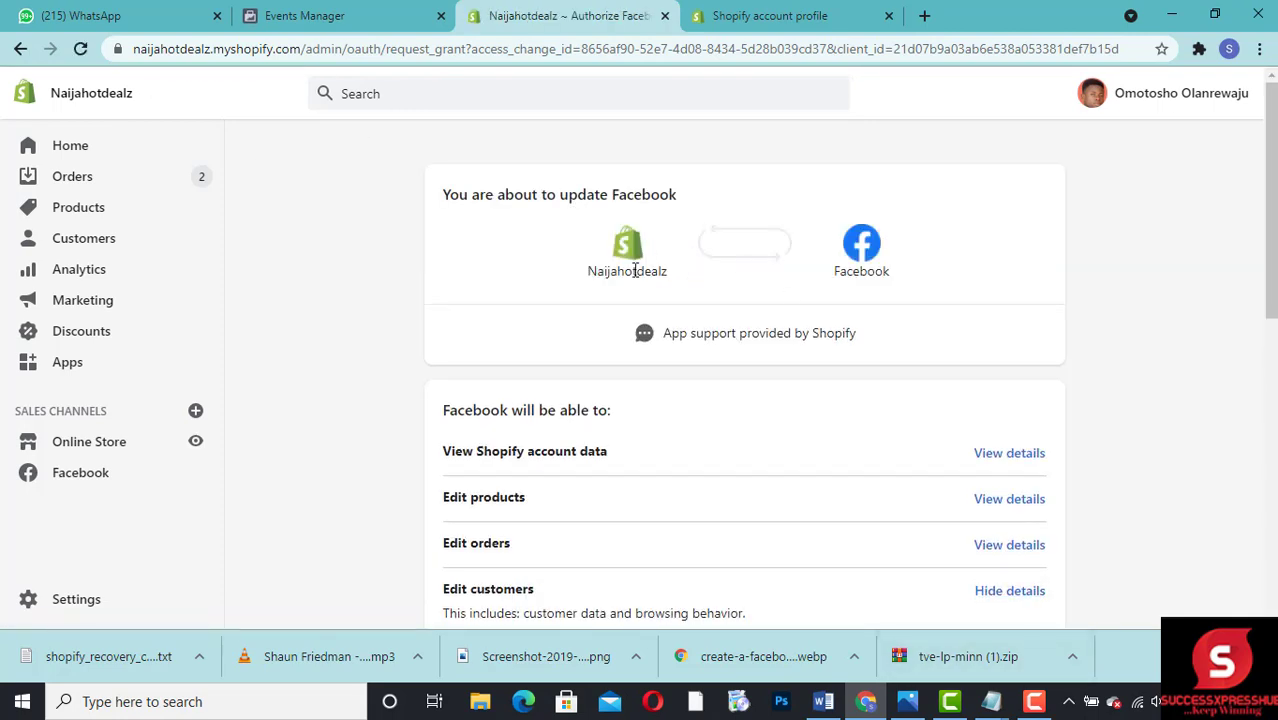
{"action": "scroll", "coordinate": [1270, 232], "scroll_direction": "down", "scroll_amount": 1}
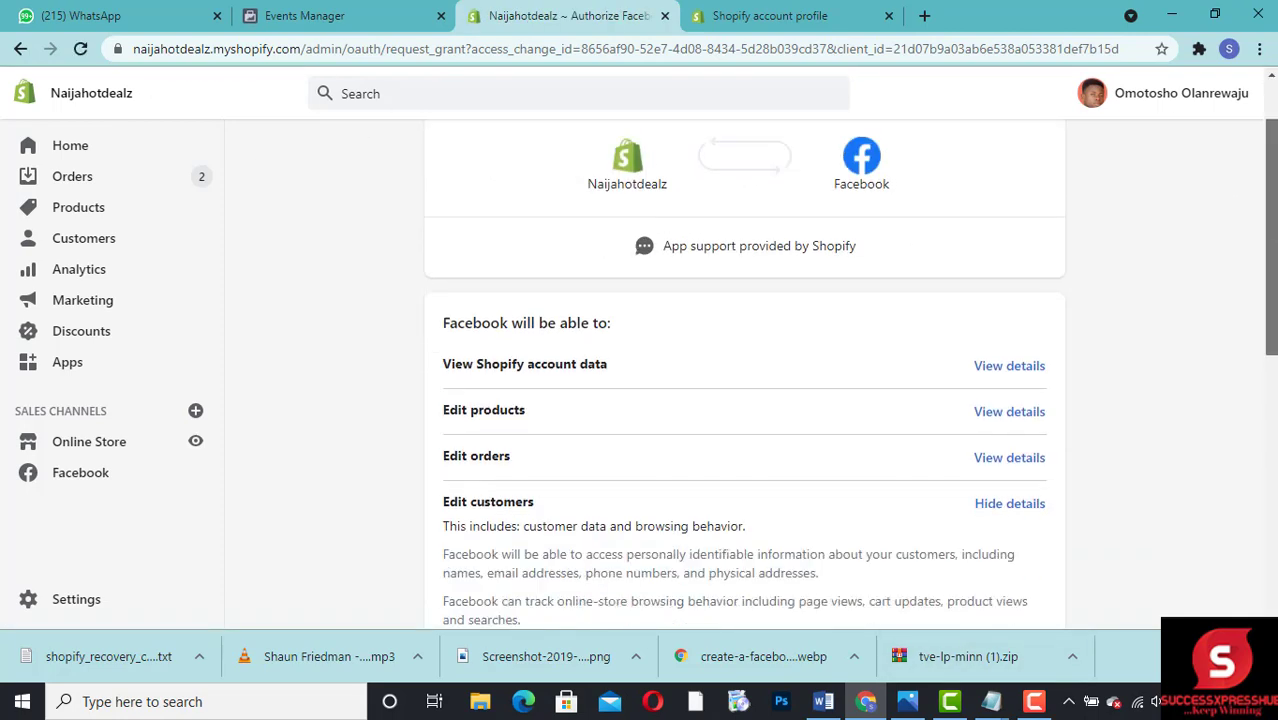
{"action": "scroll", "coordinate": [1270, 232], "scroll_direction": "down", "scroll_amount": 5}
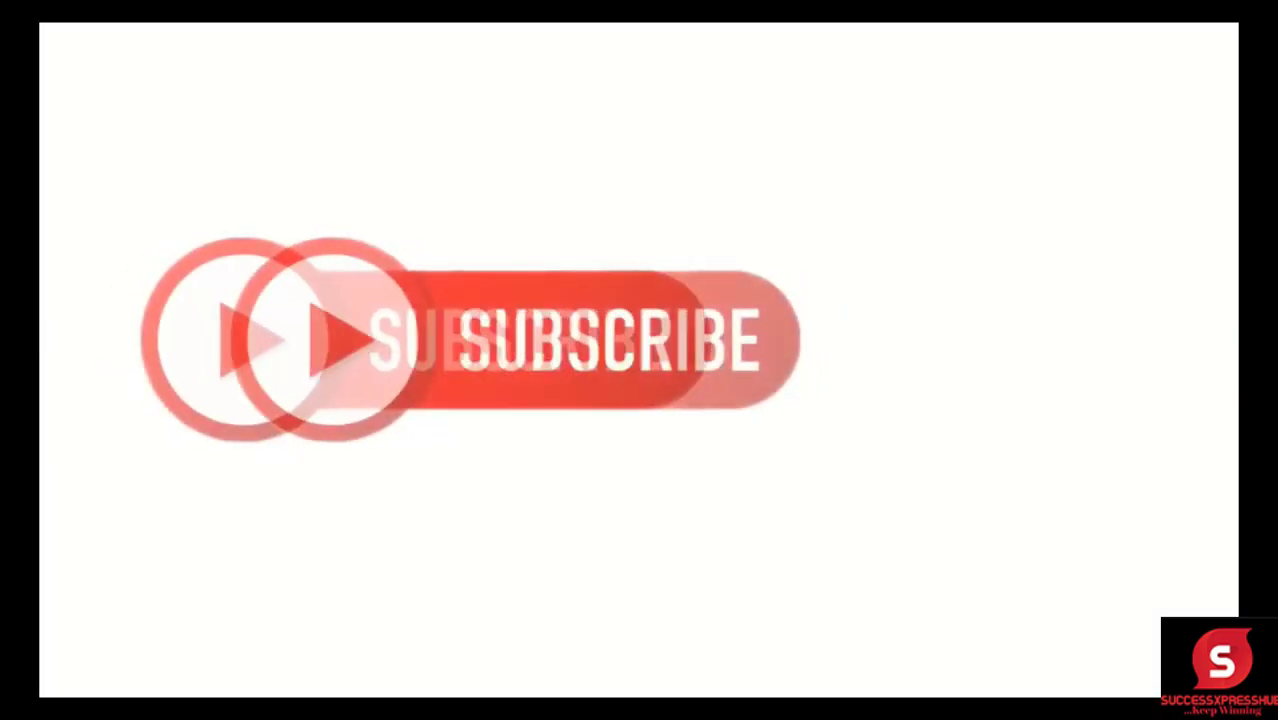